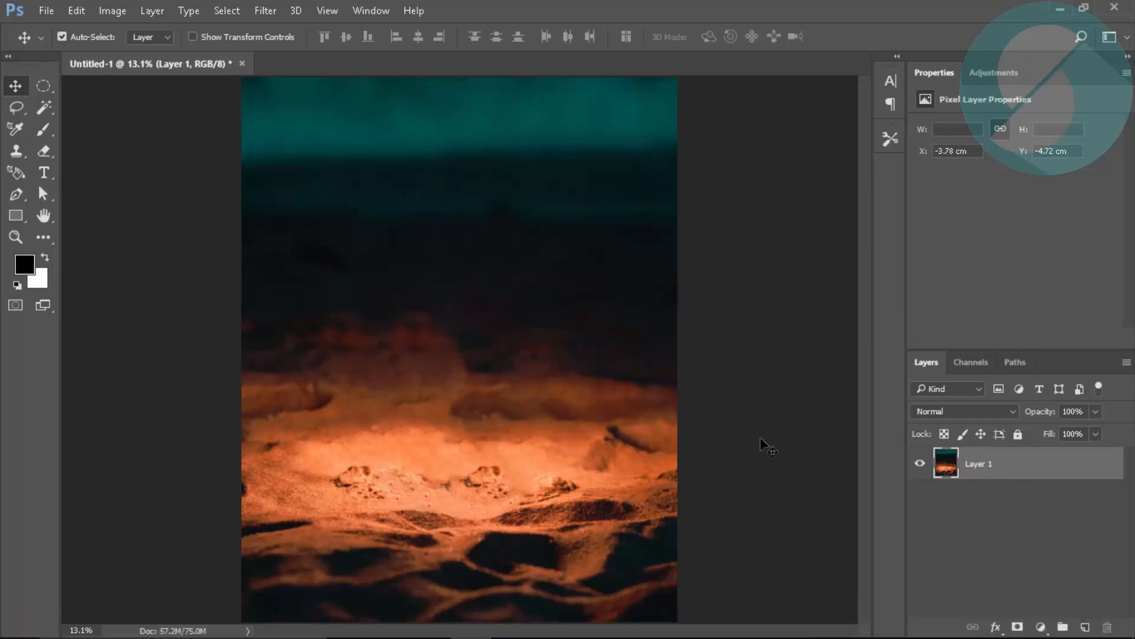
# Step: Place the crystal image from the GGWP folder on the Desktop as an embedded layer, scaled to about 209%
pyautogui.click(994, 509)
pyautogui.click(1008, 471)
pyautogui.click(46, 10)
pyautogui.click(145, 319)
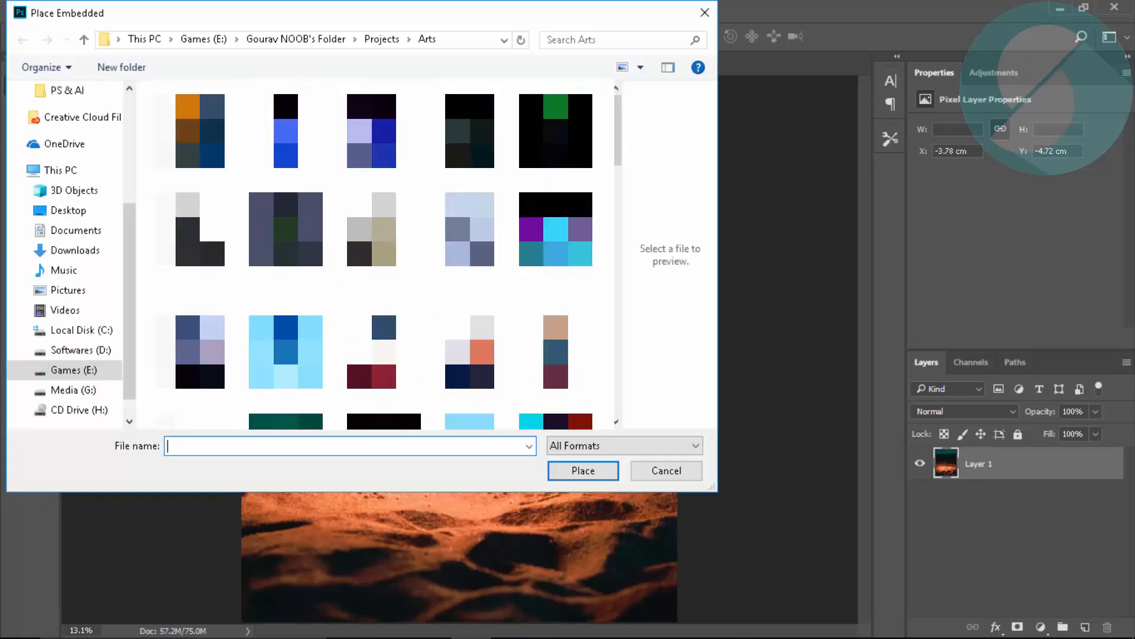
pyautogui.click(62, 211)
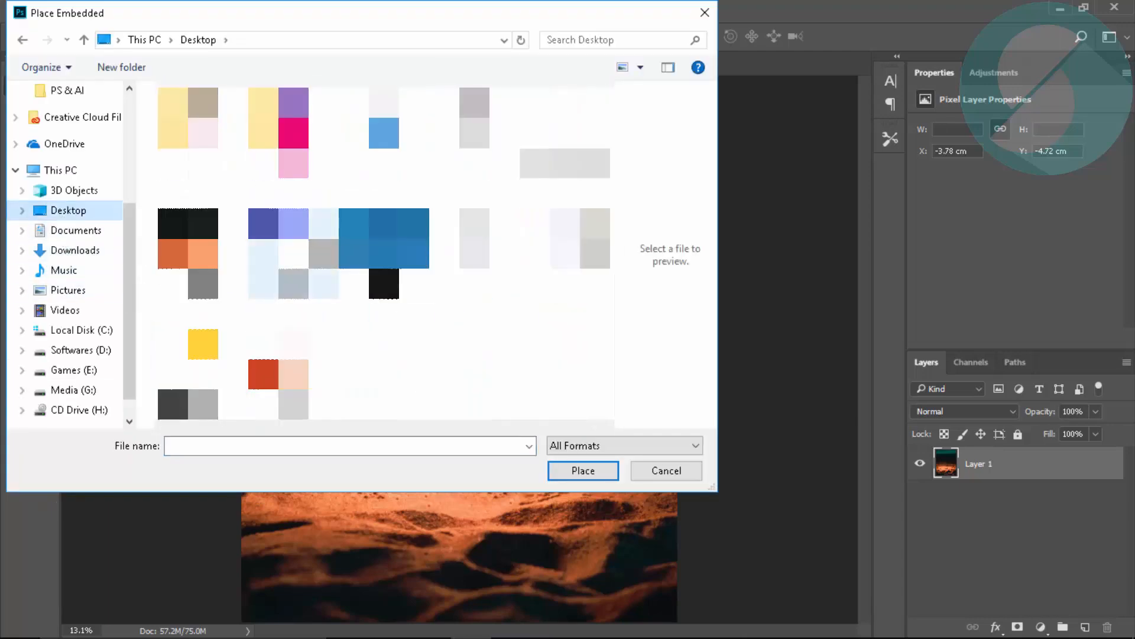
pyautogui.doubleClick(290, 136)
pyautogui.scroll(-4, 289, 142)
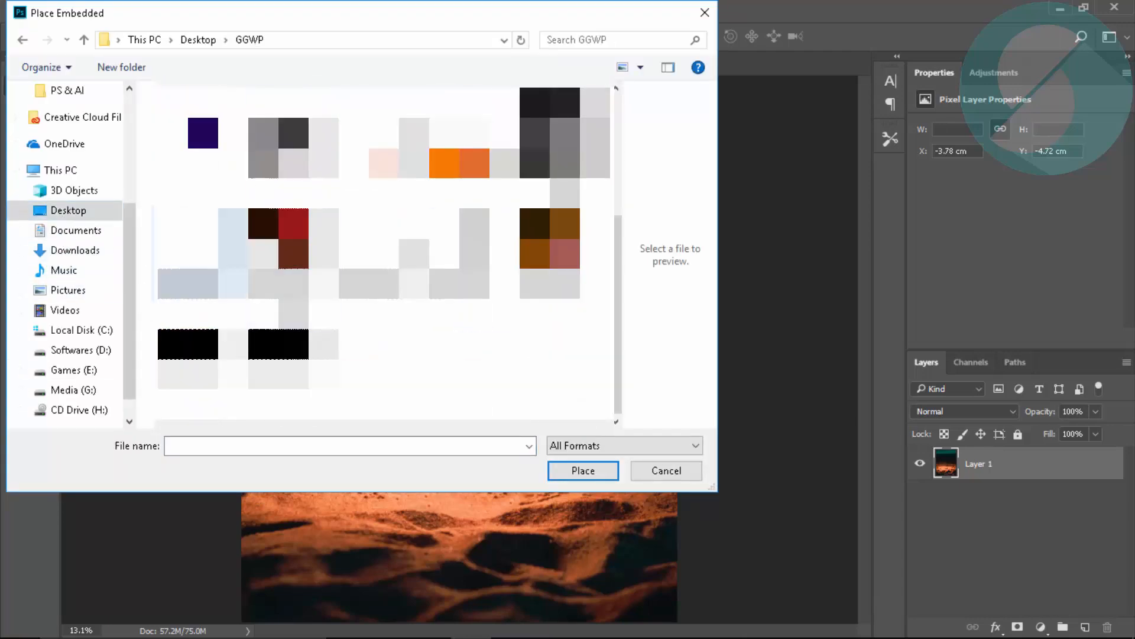
pyautogui.click(198, 145)
pyautogui.click(583, 470)
pyautogui.moveTo(491, 302); pyautogui.dragTo(537, 271)
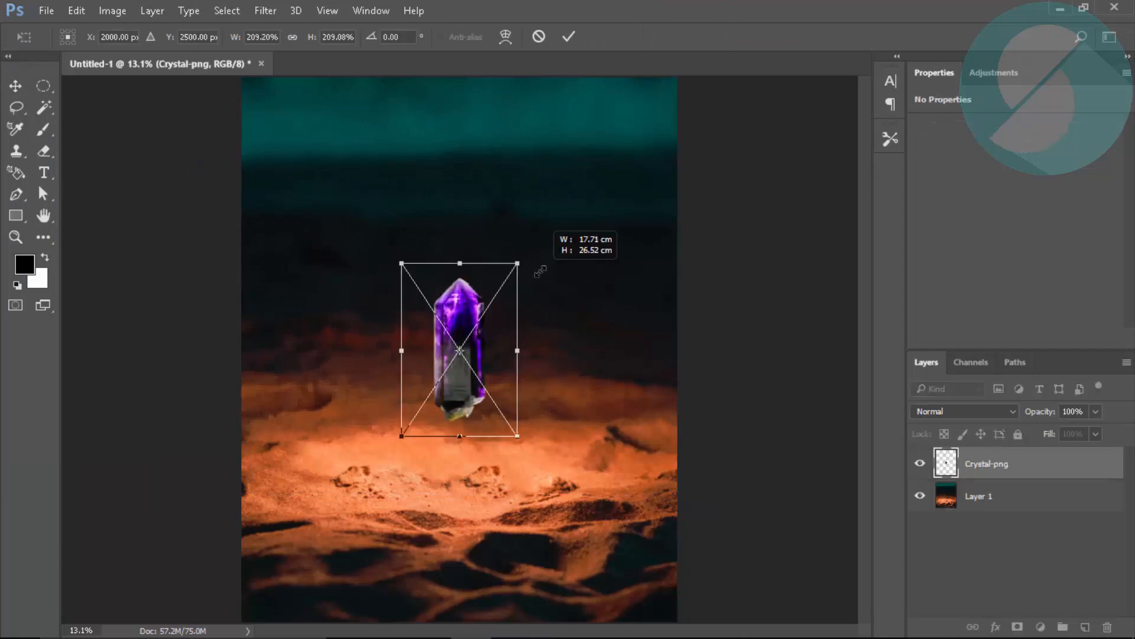
pyautogui.click(560, 37)
# Step: Rasterize the embedded Crystal-png smart object into a regular pixel layer
pyautogui.press('z')
pyautogui.moveTo(452, 326); pyautogui.dragTo(524, 325)
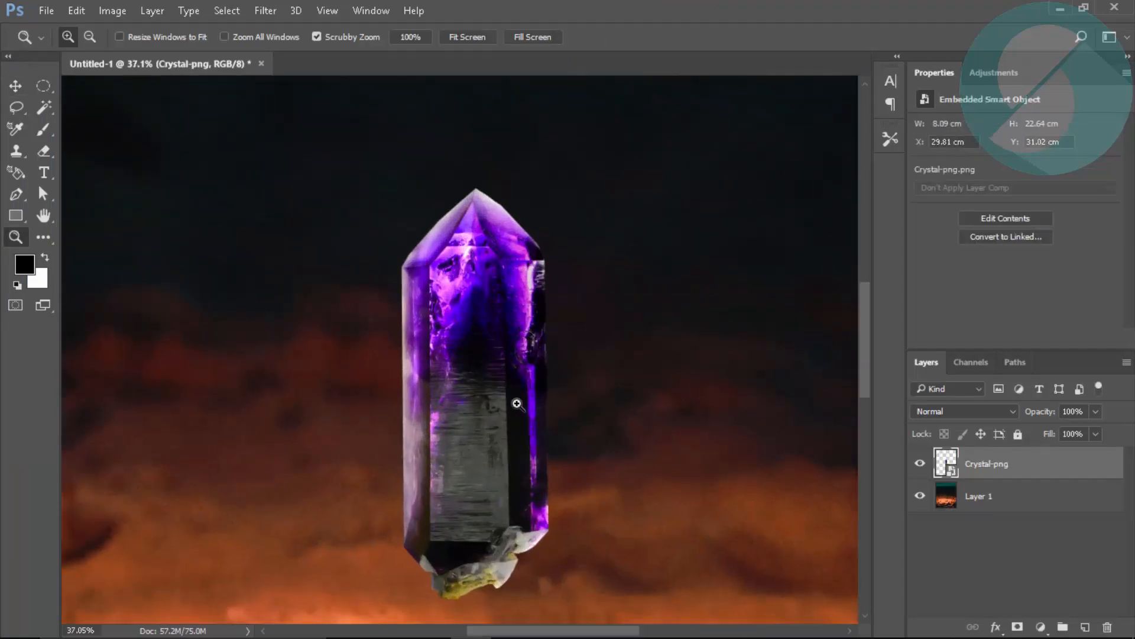
pyautogui.moveTo(501, 418); pyautogui.dragTo(527, 360)
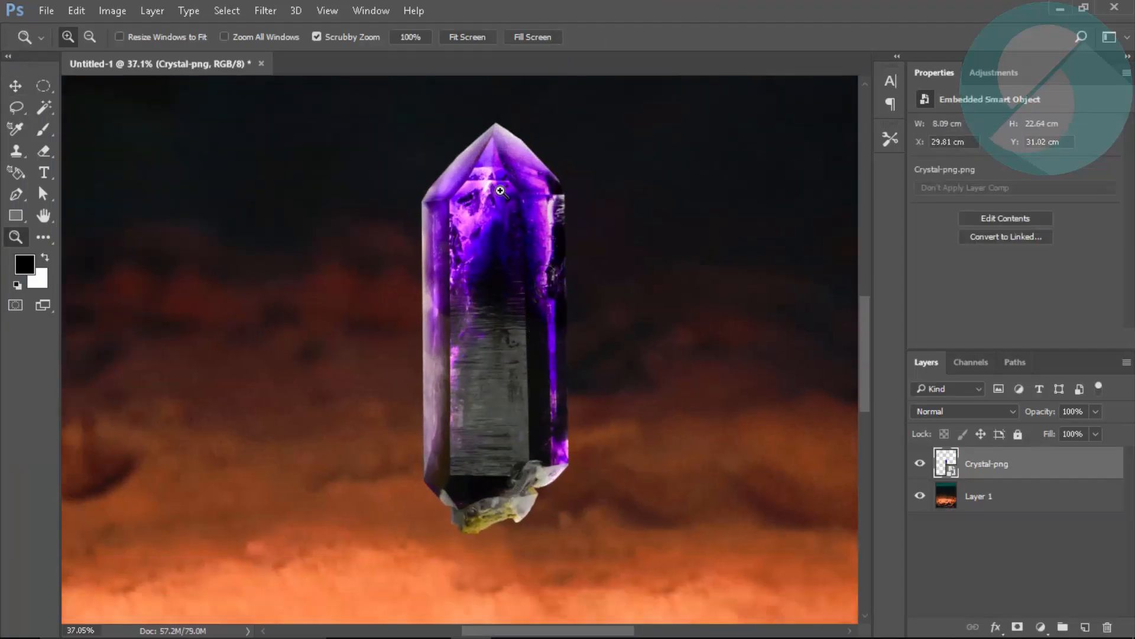
pyautogui.moveTo(501, 190); pyautogui.dragTo(501, 272)
pyautogui.press('v')
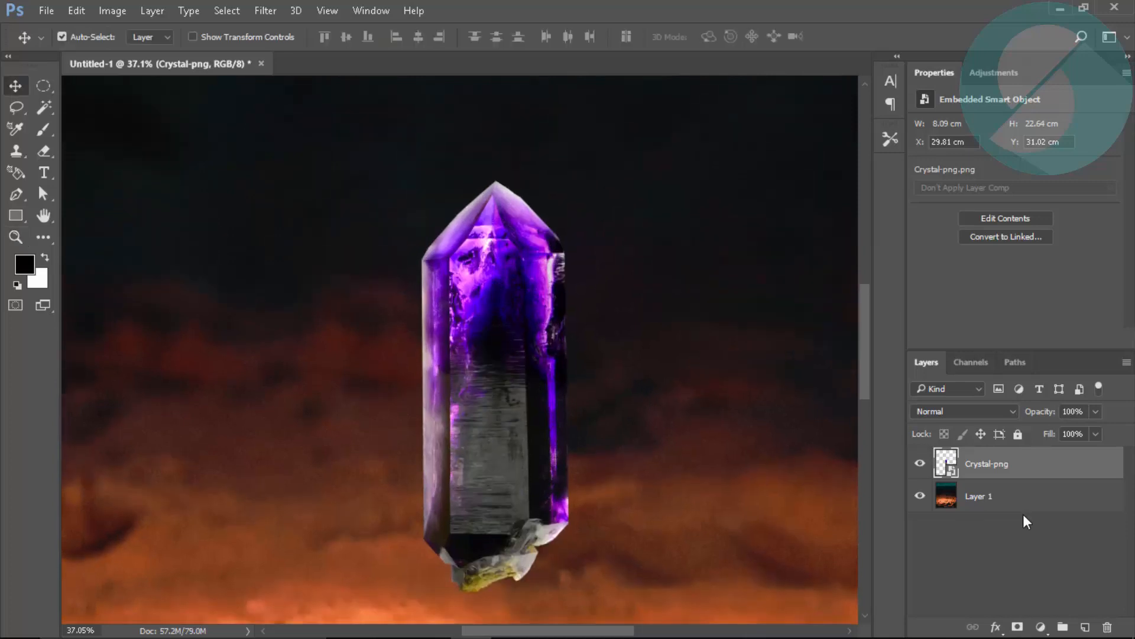
pyautogui.rightClick(982, 457)
pyautogui.click(695, 398)
# Step: Add a Hue/Saturation adjustment clipped to the crystal layer and shift its hue to +133
pyautogui.press('z')
pyautogui.click(468, 37)
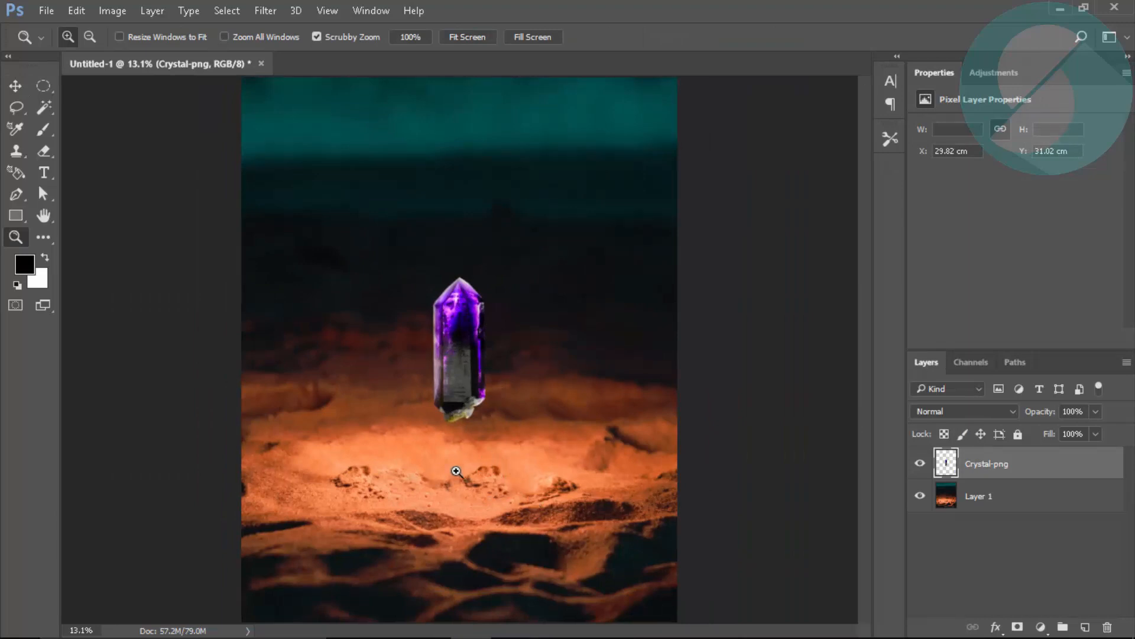
pyautogui.moveTo(453, 311); pyautogui.dragTo(476, 277)
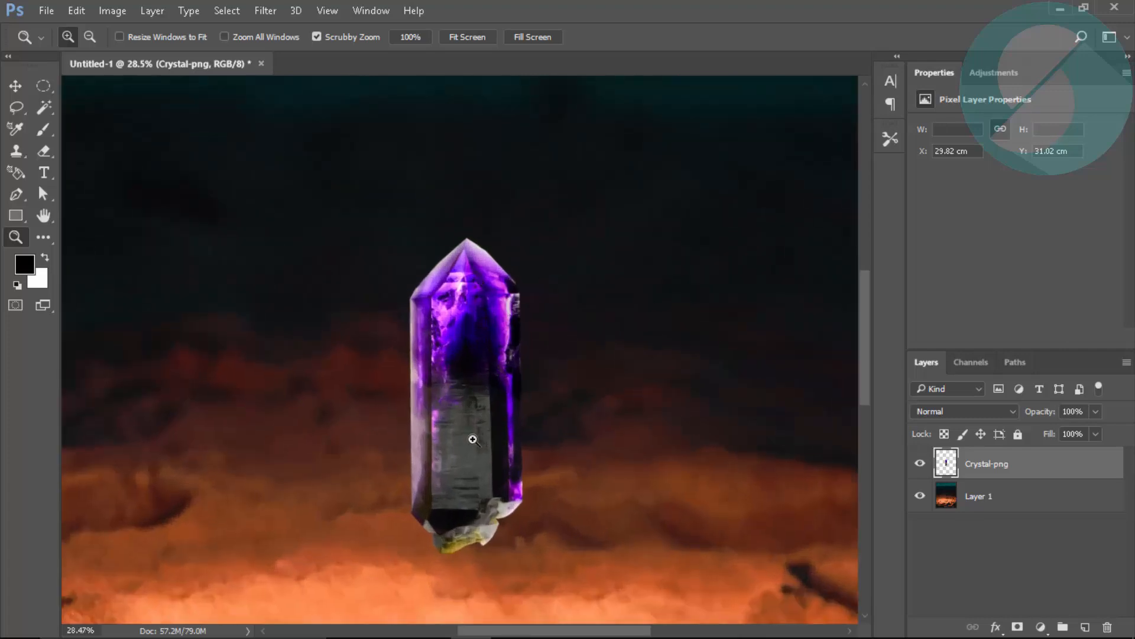
pyautogui.moveTo(522, 433); pyautogui.dragTo(536, 389)
pyautogui.click(1048, 627)
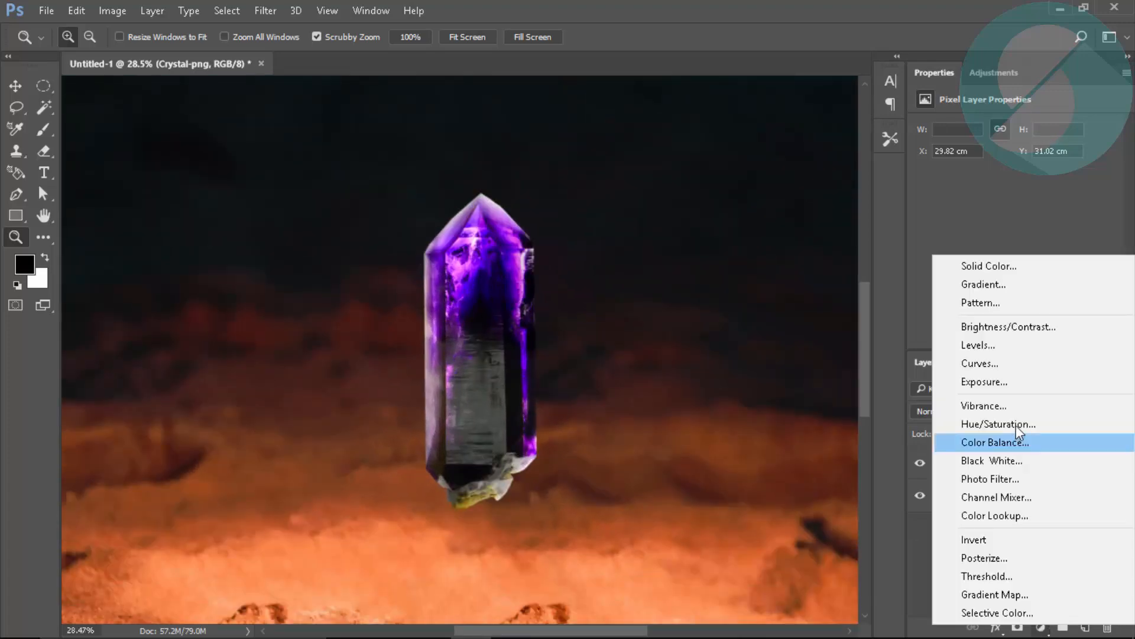
pyautogui.click(1014, 424)
pyautogui.keyDown('alt'); pyautogui.click(966, 477); pyautogui.keyUp('alt')
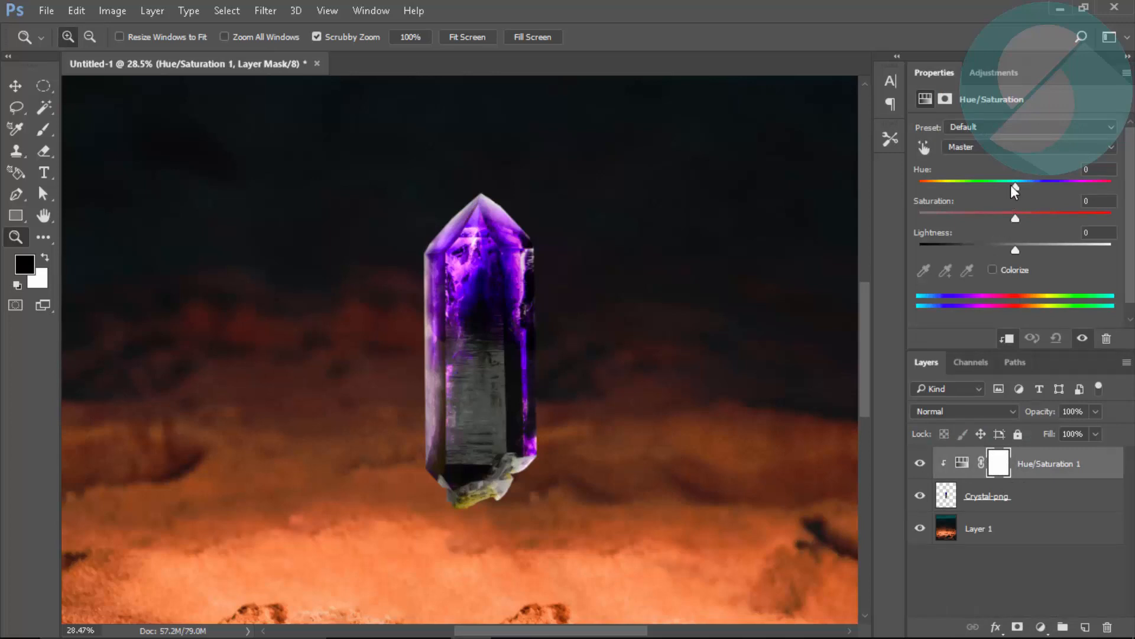
pyautogui.moveTo(1012, 185); pyautogui.dragTo(1094, 200)
# Step: Flip the Crystal-png layer vertically so its point faces the sand
pyautogui.hotkey('ctrl', '0')
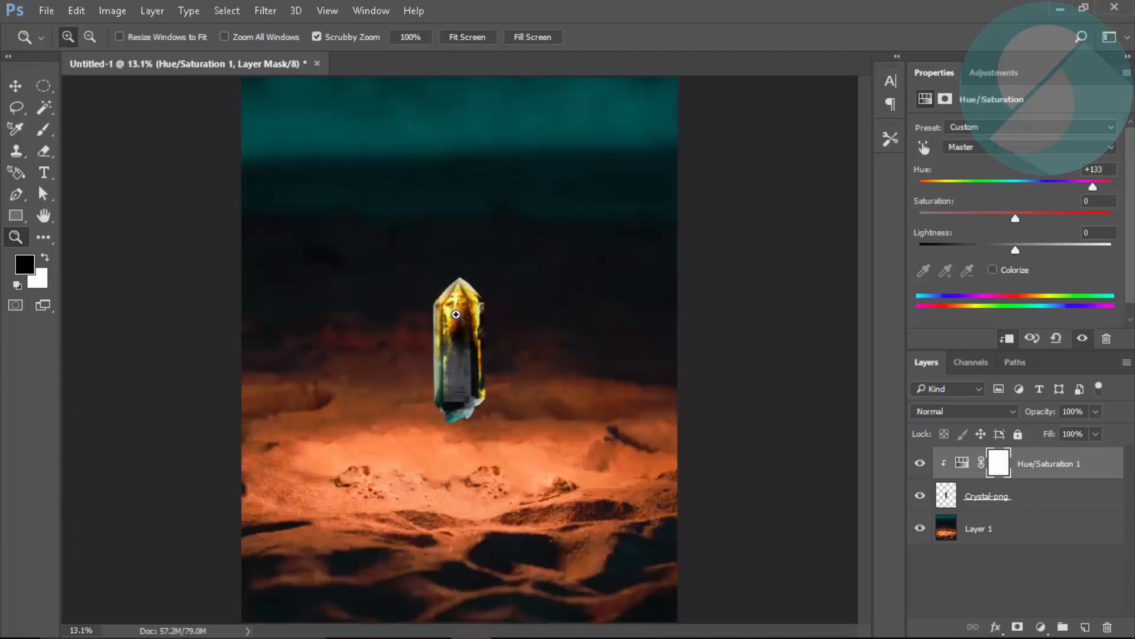
pyautogui.press('v')
pyautogui.click(1036, 499)
pyautogui.hotkey('ctrl', 't')
pyautogui.rightClick(497, 329)
pyautogui.click(532, 514)
pyautogui.press('Return')
# Step: Move the flipped crystal slightly higher above the sand and scale it down
pyautogui.moveTo(457, 333); pyautogui.dragTo(467, 289)
pyautogui.hotkey('ctrl', 't')
pyautogui.moveTo(495, 233); pyautogui.dragTo(469, 286)
pyautogui.press('Return')
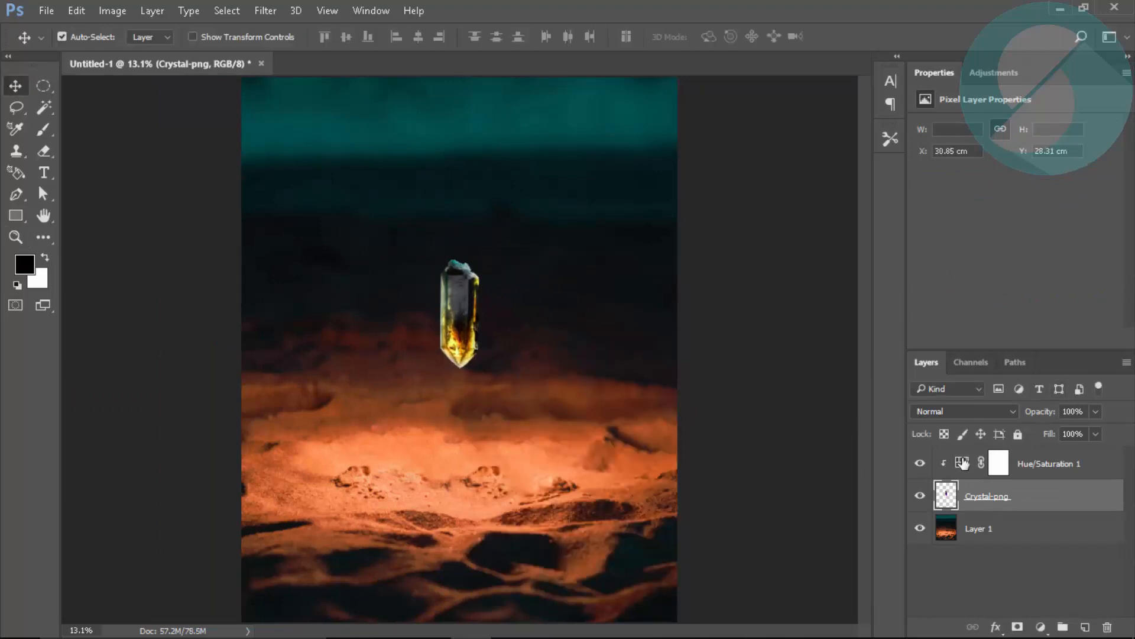
# Step: Set the crystal's Hue/Saturation adjustment to hue +125, saturation +35 and lightness +8, with Colorize off
pyautogui.click(963, 464)
pyautogui.moveTo(1103, 171); pyautogui.dragTo(1085, 170)
pyautogui.write('120')
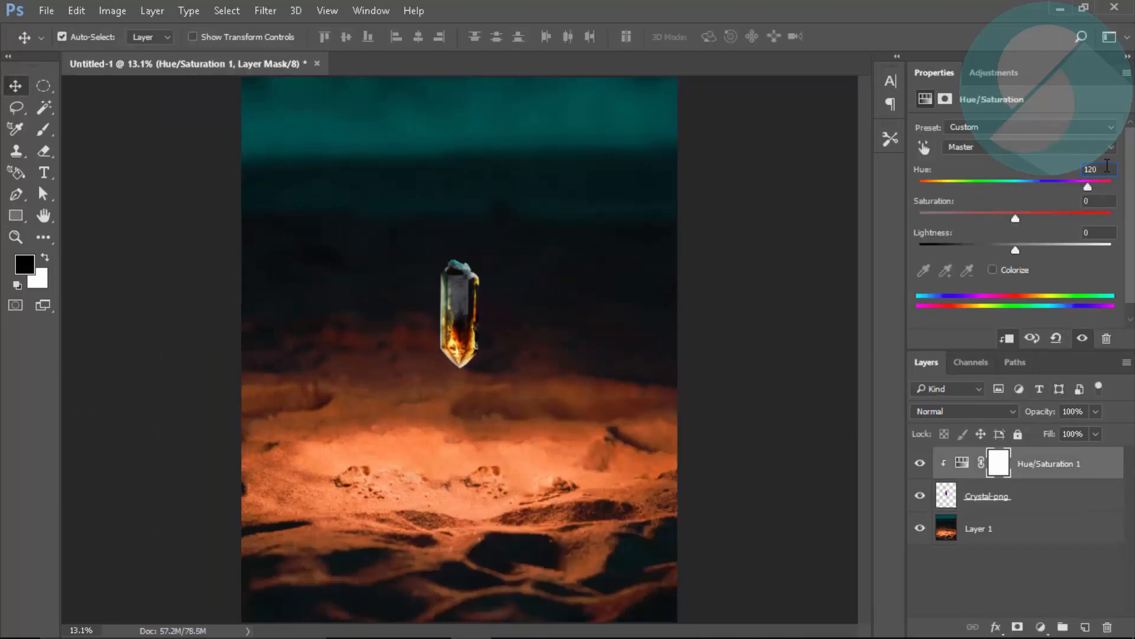
pyautogui.press('BackSpace')
pyautogui.write('3')
pyautogui.moveTo(1023, 208); pyautogui.dragTo(1055, 210)
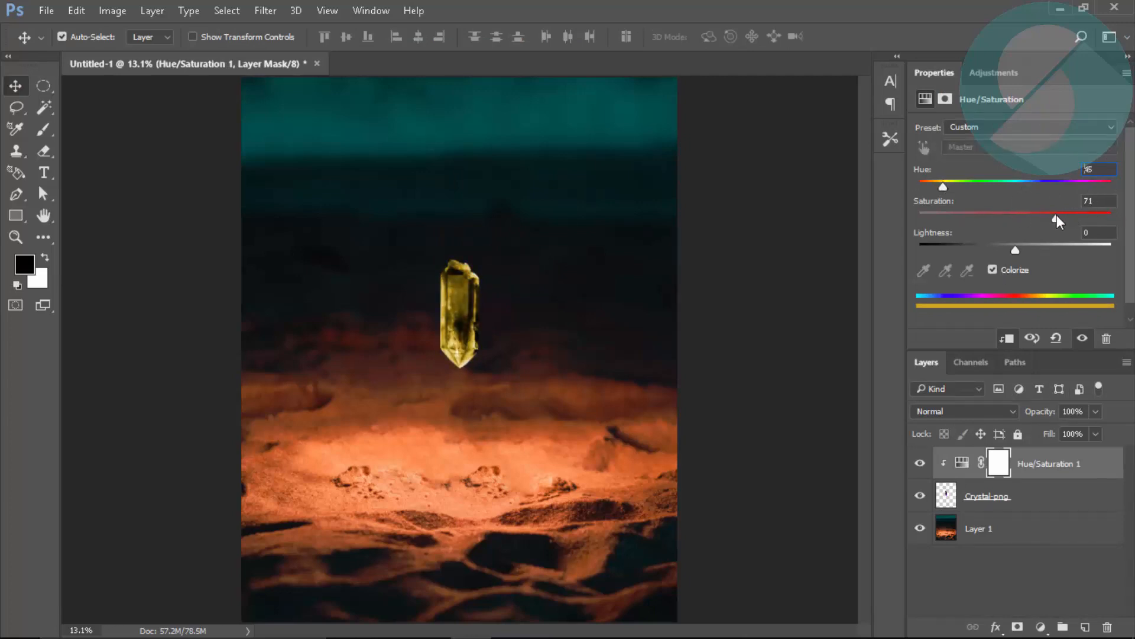
pyautogui.click(991, 269)
pyautogui.moveTo(1016, 249); pyautogui.dragTo(1024, 249)
# Step: Add a new layer above the Hue/Saturation adjustment and clip it to the crystal
pyautogui.click(1085, 628)
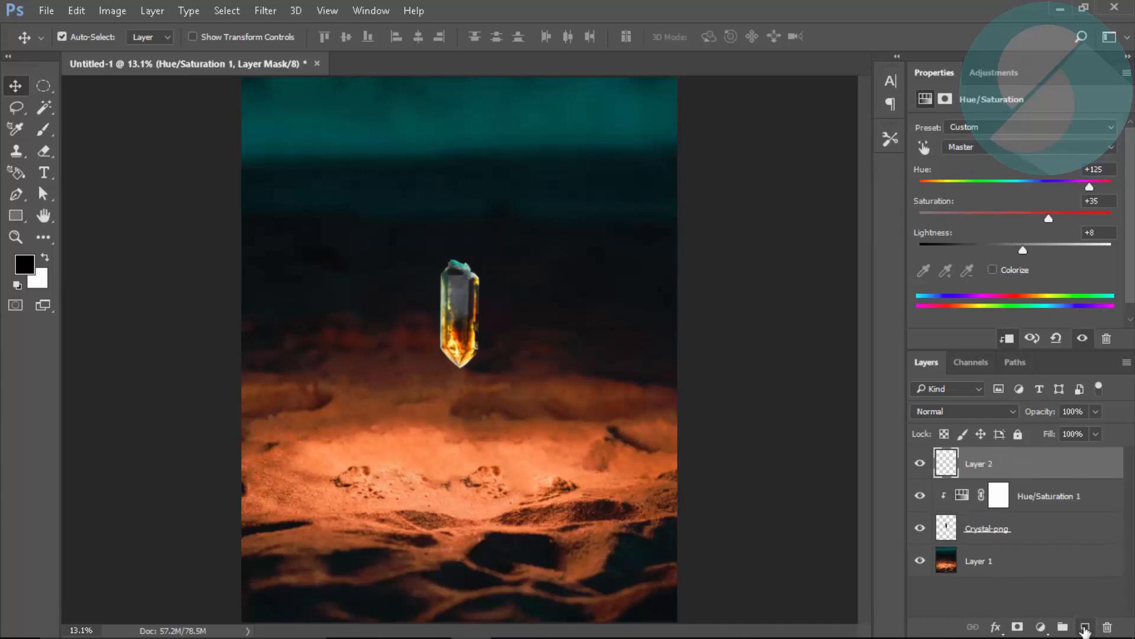
pyautogui.press('z')
pyautogui.moveTo(447, 300); pyautogui.dragTo(521, 319)
pyautogui.press('b')
pyautogui.keyDown('alt'); pyautogui.click(974, 477); pyautogui.keyUp('alt')
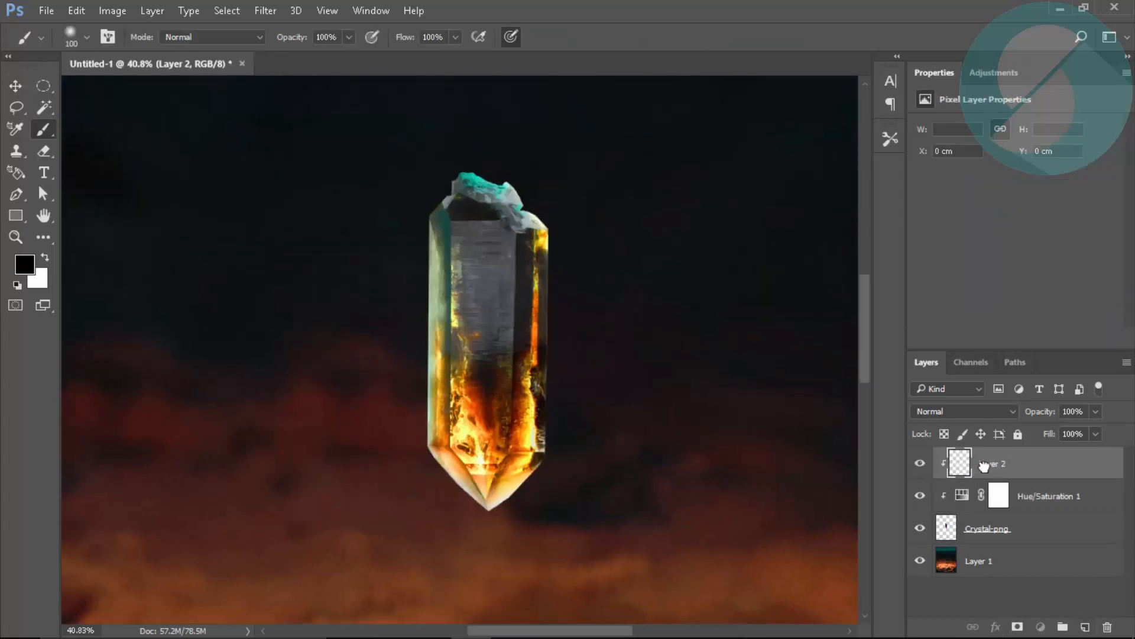
# Step: Set the foreground colour to golden yellow ffc600 and the clipped layer's blend mode to Overlay
pyautogui.click(21, 265)
pyautogui.click(861, 387)
pyautogui.moveTo(831, 214); pyautogui.dragTo(844, 204)
pyautogui.click(863, 393)
pyautogui.click(864, 390)
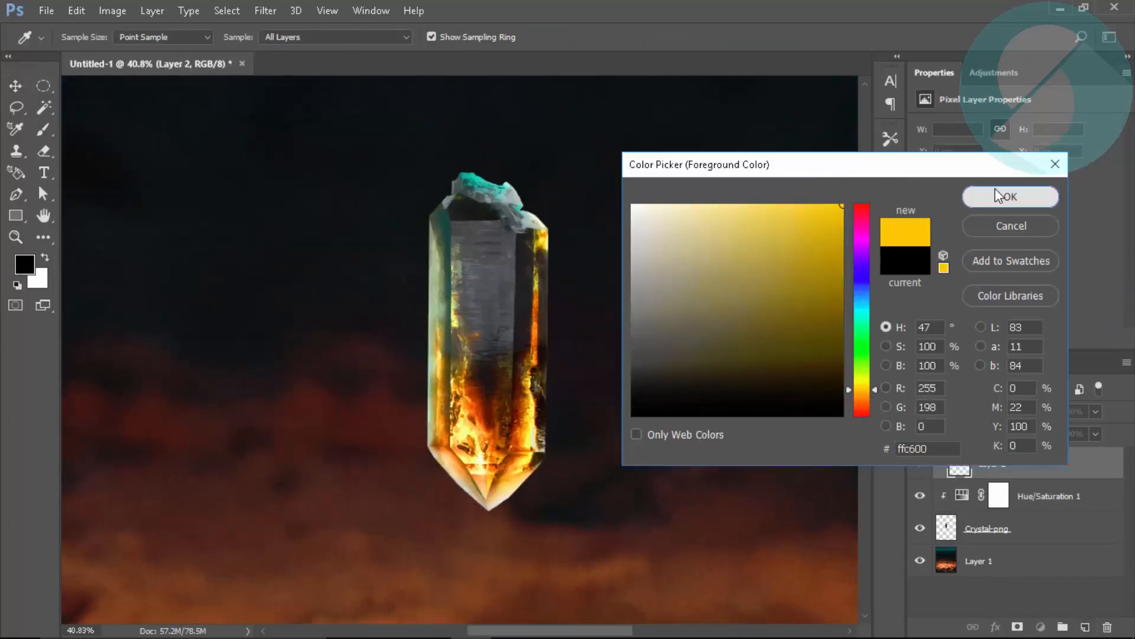
pyautogui.click(1011, 196)
pyautogui.click(963, 411)
pyautogui.click(949, 244)
# Step: Paint yellow over the whole crystal with a soft brush of size 600 at 75% opacity and 50% flow
pyautogui.moveTo(532, 460); pyautogui.dragTo(491, 485)
pyautogui.click(324, 38)
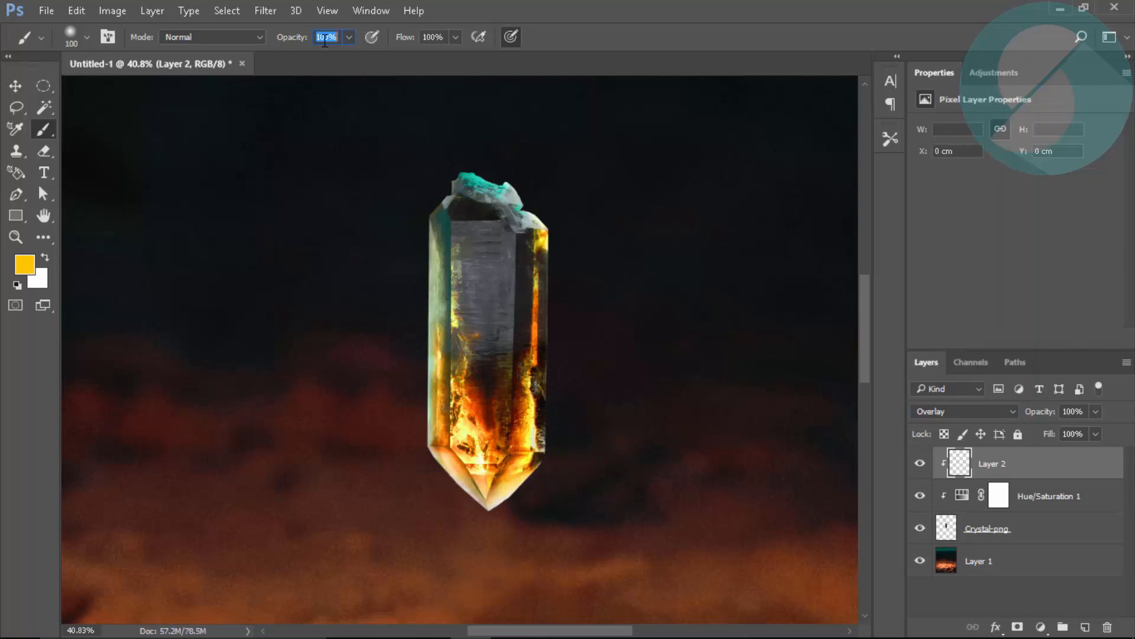
pyautogui.click(436, 38)
pyautogui.write('50')
pyautogui.press('Return')
pyautogui.press(']')
pyautogui.press(']')
pyautogui.press(']')
pyautogui.press(']')
pyautogui.press(']')
pyautogui.press(']')
pyautogui.press(']')
pyautogui.press(']')
pyautogui.press(']')
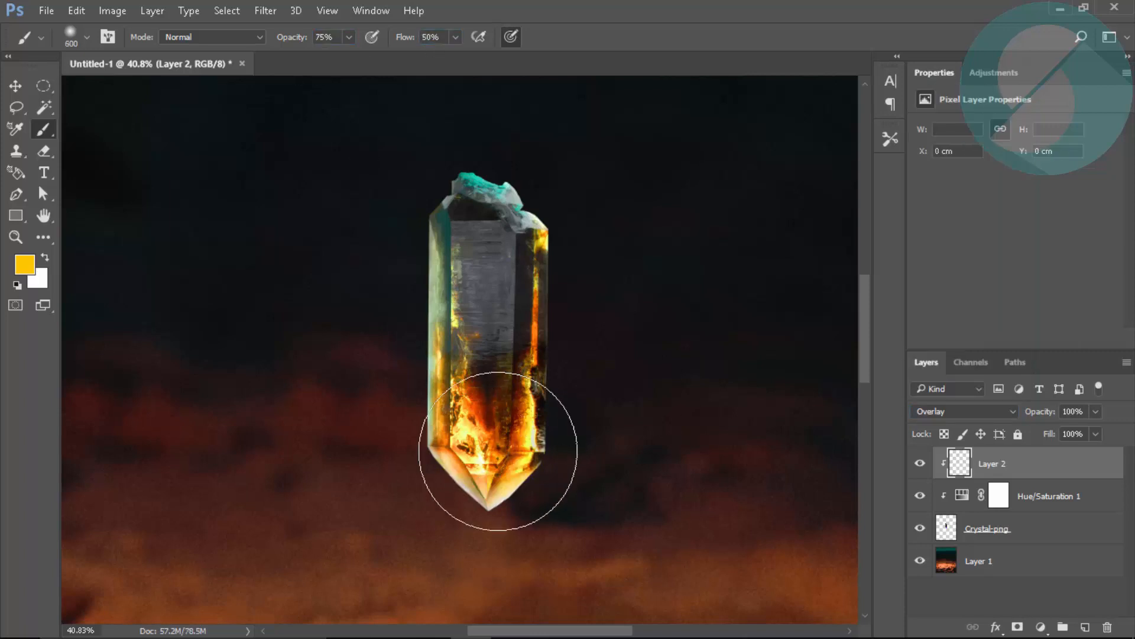
pyautogui.moveTo(497, 451); pyautogui.dragTo(475, 280)
pyautogui.press('x')
pyautogui.press('z')
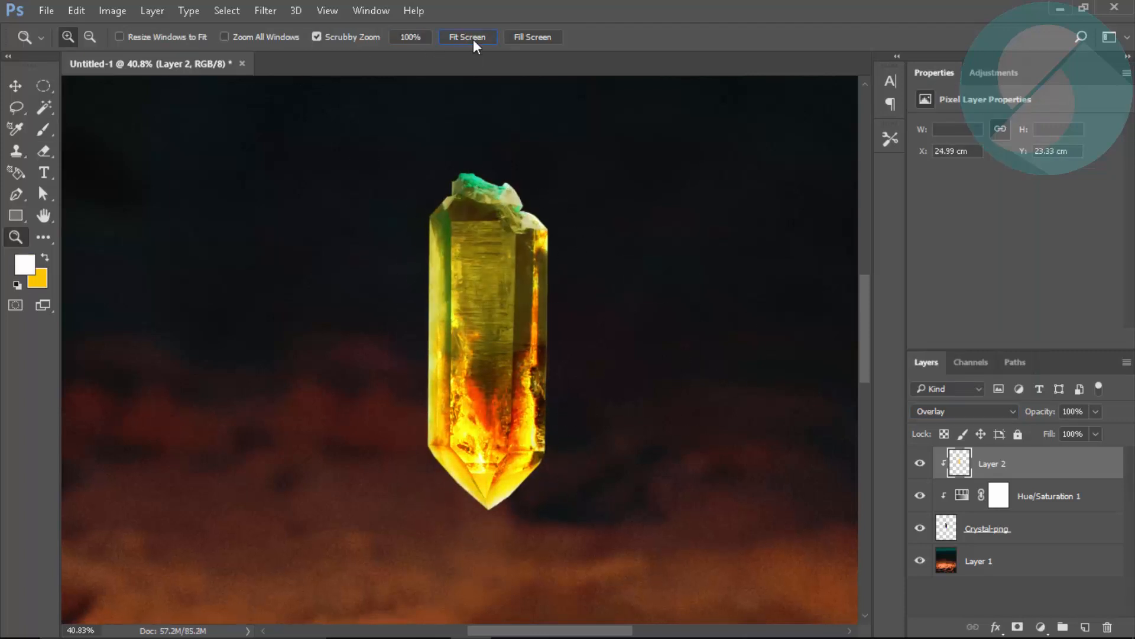
pyautogui.hotkey('ctrl', '0')
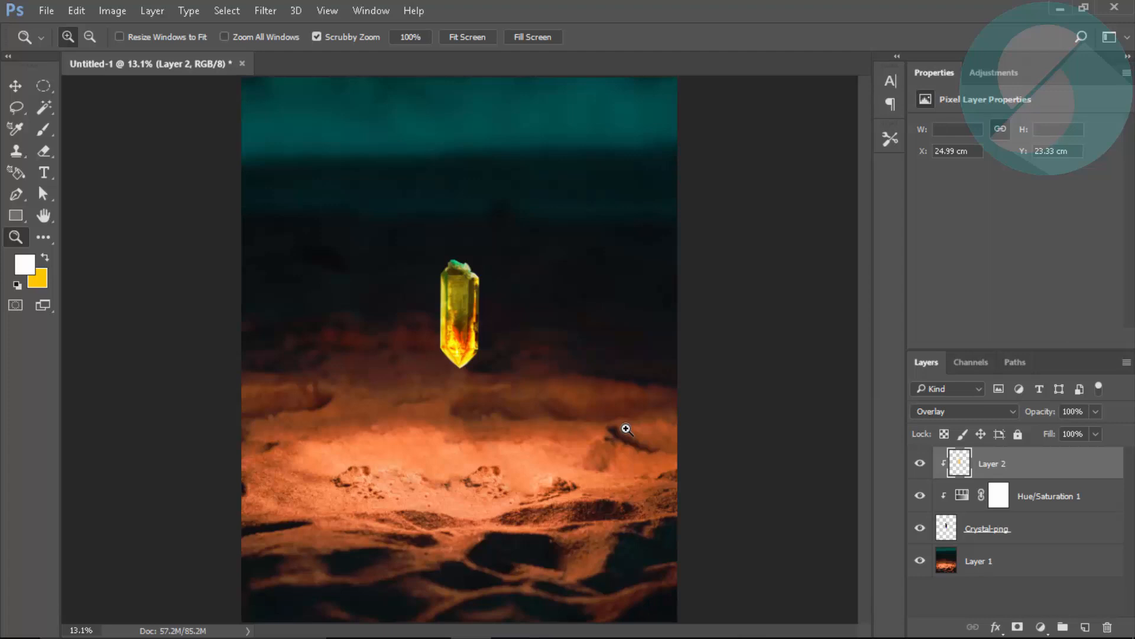
pyautogui.click(1039, 497)
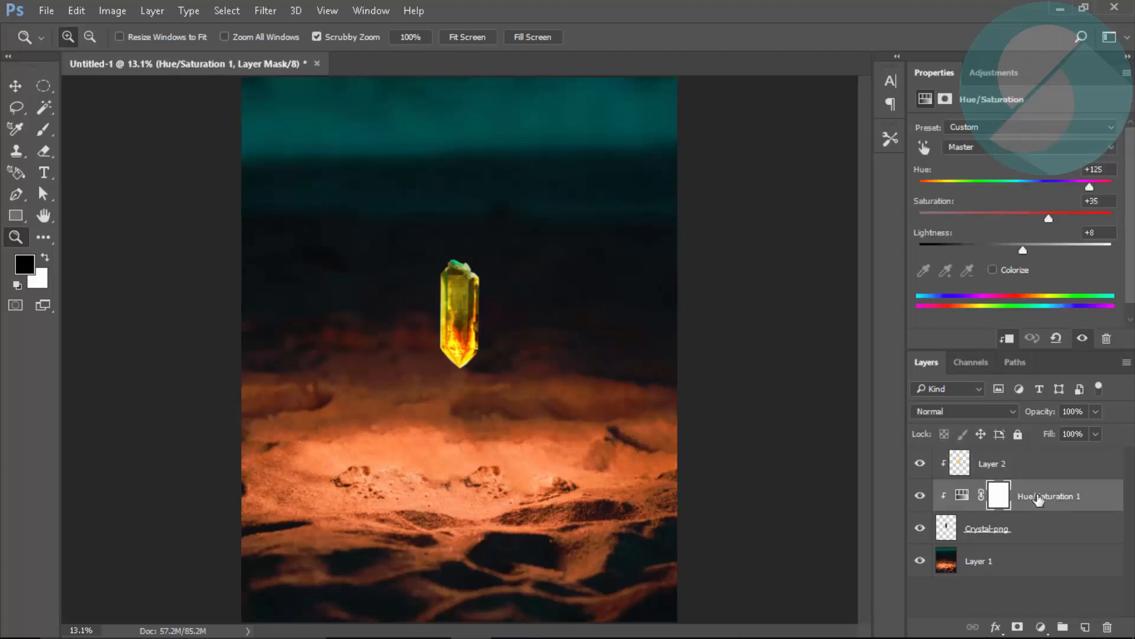
pyautogui.click(1005, 469)
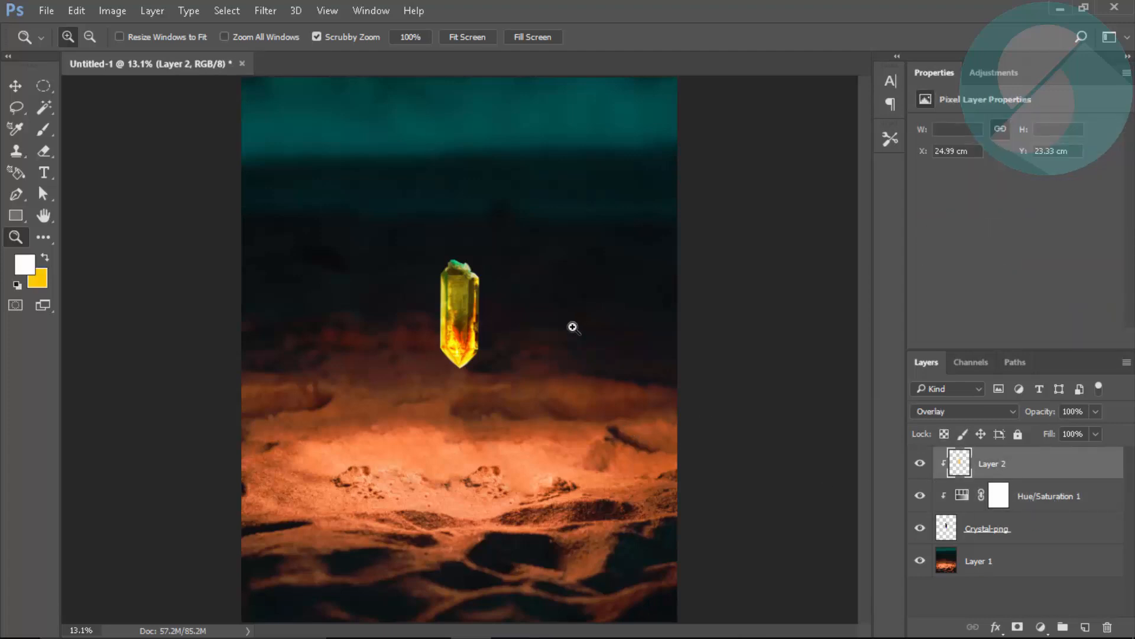
pyautogui.press('b')
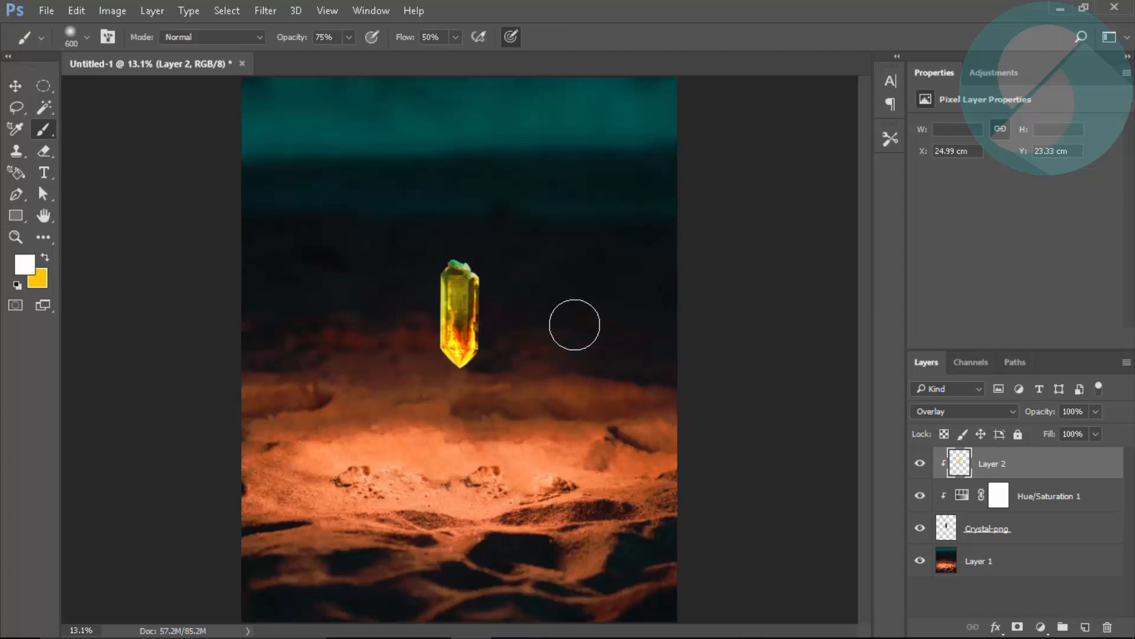
pyautogui.click(938, 411)
pyautogui.click(941, 411)
pyautogui.moveTo(515, 500)
pyautogui.mouseDown()
pyautogui.moveTo(481, 512)
pyautogui.moveTo(322, 479)
pyautogui.moveTo(554, 522)
pyautogui.mouseUp()
pyautogui.press('x')
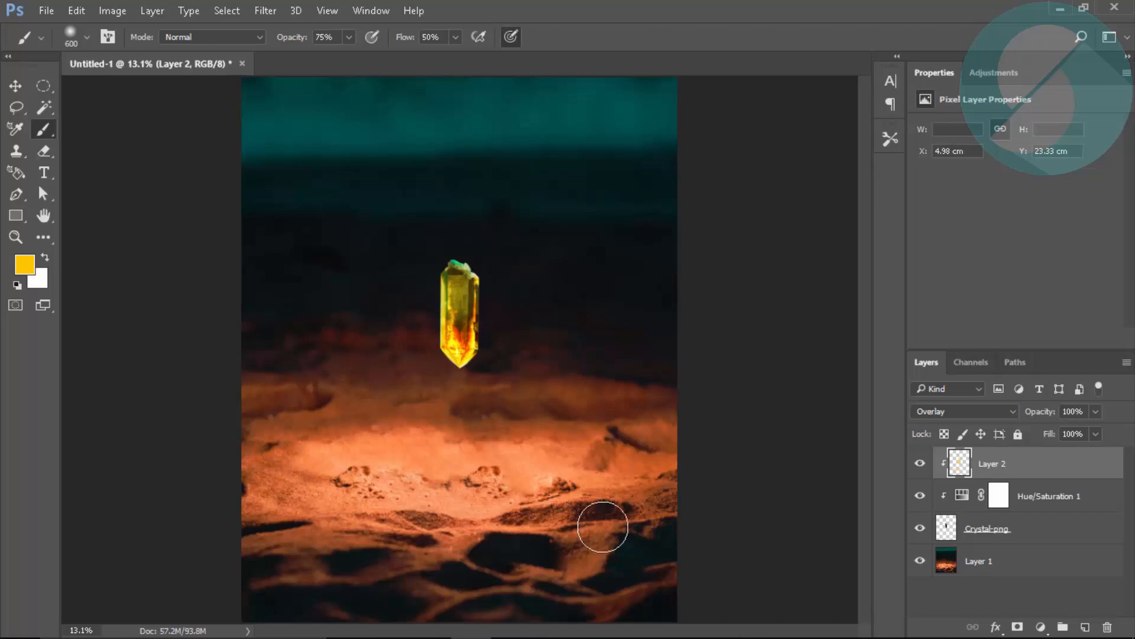
# Step: Add a new layer at the top of the stack and lower the brush opacity to 50%
pyautogui.click(1085, 627)
pyautogui.moveTo(444, 521); pyautogui.dragTo(540, 545)
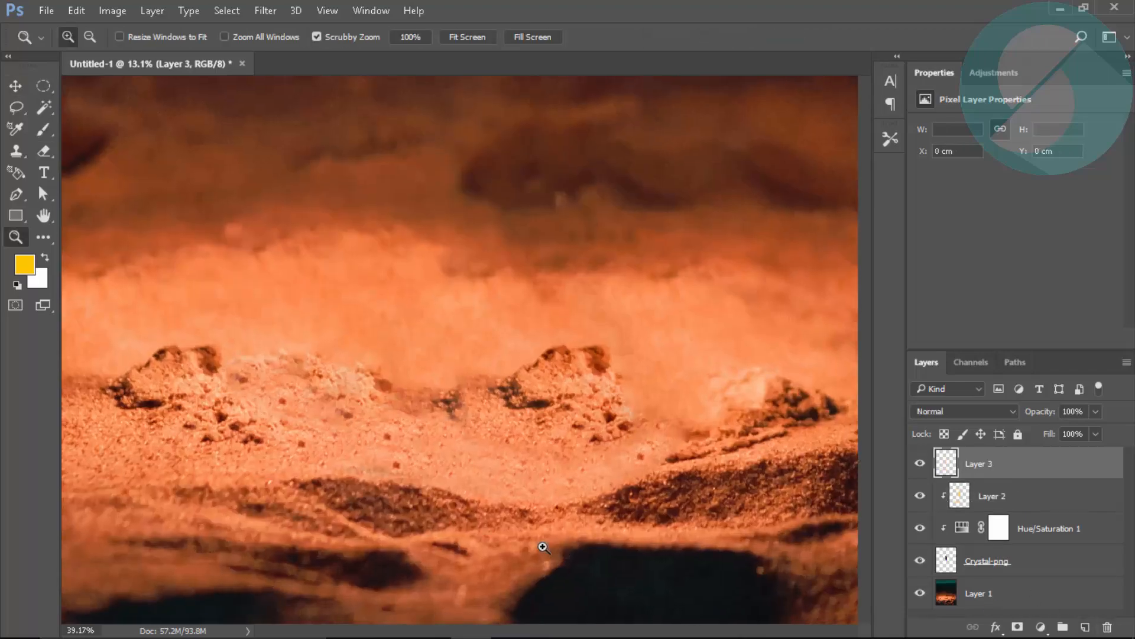
pyautogui.moveTo(508, 313); pyautogui.dragTo(477, 320)
pyautogui.moveTo(542, 283); pyautogui.dragTo(508, 350)
pyautogui.doubleClick(329, 37)
pyautogui.write('50')
pyautogui.moveTo(585, 402)
pyautogui.mouseDown()
pyautogui.moveTo(461, 414)
pyautogui.moveTo(583, 431)
pyautogui.moveTo(570, 431)
pyautogui.mouseUp()
pyautogui.hotkey('ctrl', 'z')
# Step: Paint a soft black shadow around the middle mound in the sand with a smaller brush at 50% opacity
pyautogui.click(40, 280)
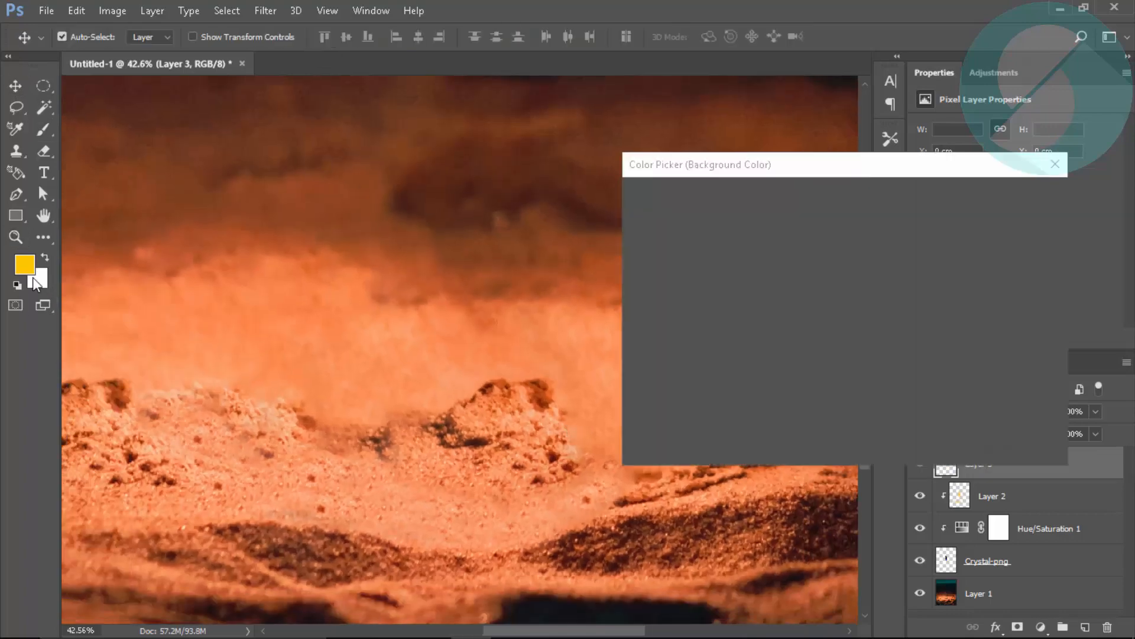
pyautogui.moveTo(656, 385); pyautogui.dragTo(630, 419)
pyautogui.click(986, 195)
pyautogui.press('x')
pyautogui.press('b')
pyautogui.press('[')
pyautogui.press('[')
pyautogui.press('[')
pyautogui.press('[')
pyautogui.press('[')
pyautogui.press('[')
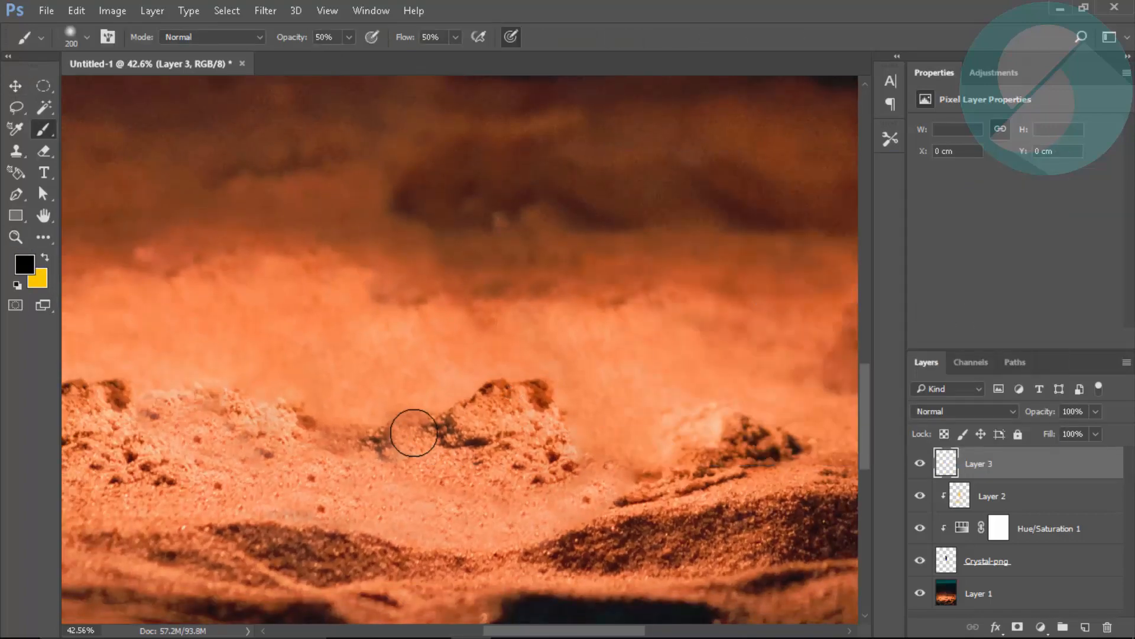
pyautogui.moveTo(413, 433)
pyautogui.mouseDown()
pyautogui.moveTo(535, 441)
pyautogui.moveTo(515, 451)
pyautogui.moveTo(512, 480)
pyautogui.mouseUp()
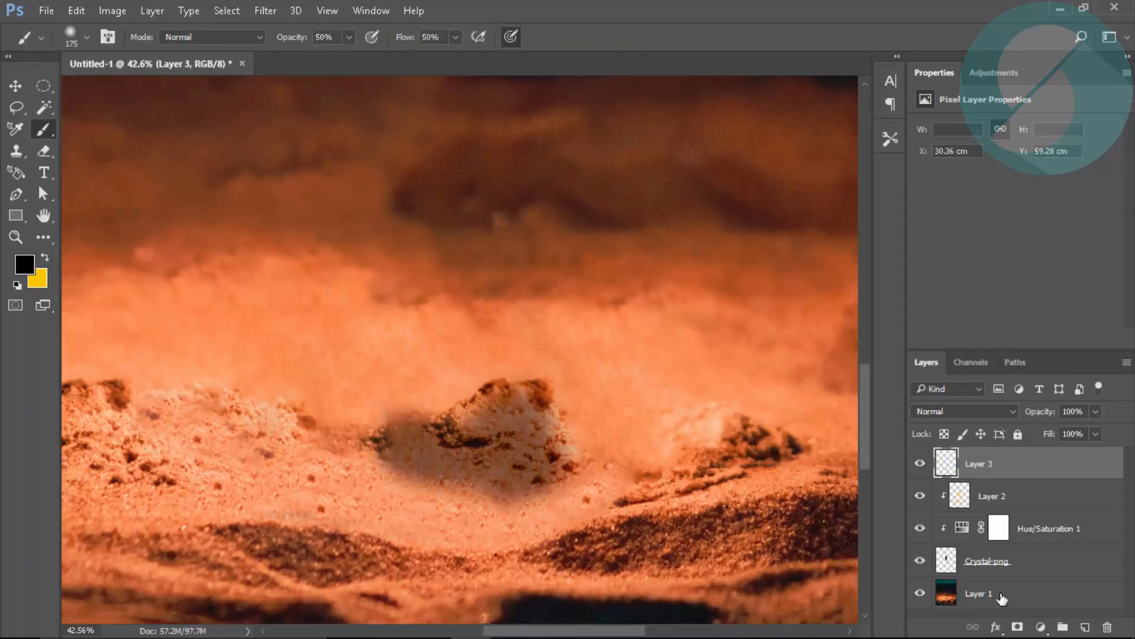
pyautogui.click(1017, 626)
pyautogui.rightClick(981, 463)
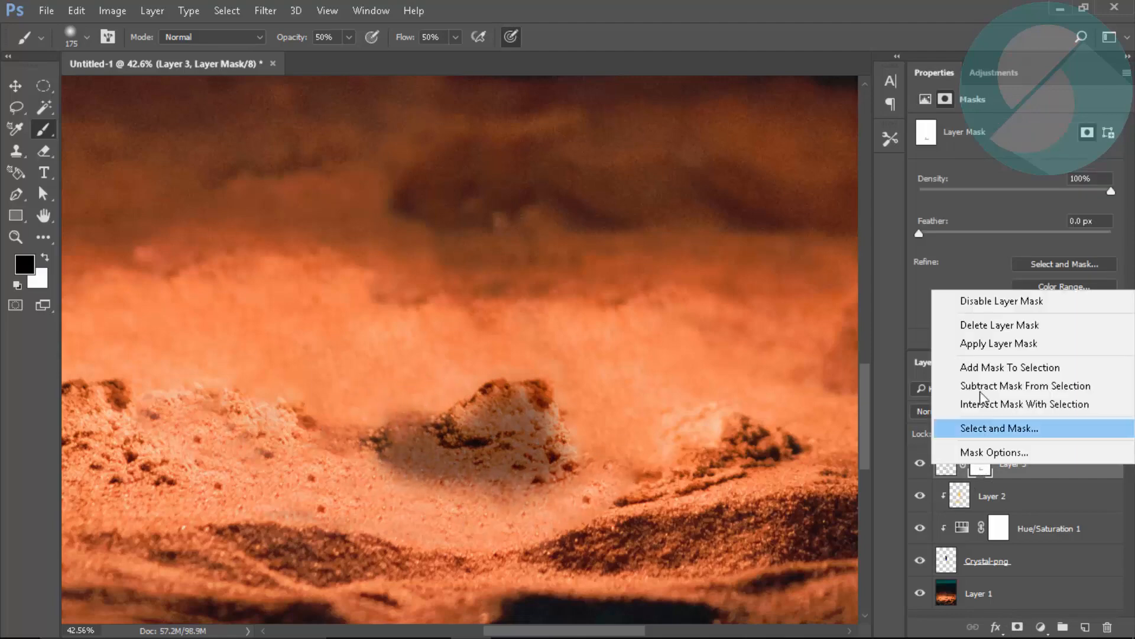
pyautogui.click(1001, 325)
pyautogui.press('z')
pyautogui.click(466, 35)
pyautogui.press('v')
pyautogui.moveTo(465, 256); pyautogui.dragTo(472, 256)
pyautogui.hotkey('ctrl', 'z')
# Step: Merge the crystal, its Hue/Saturation adjustment and the yellow paint layer into one layer
pyautogui.click(1028, 530)
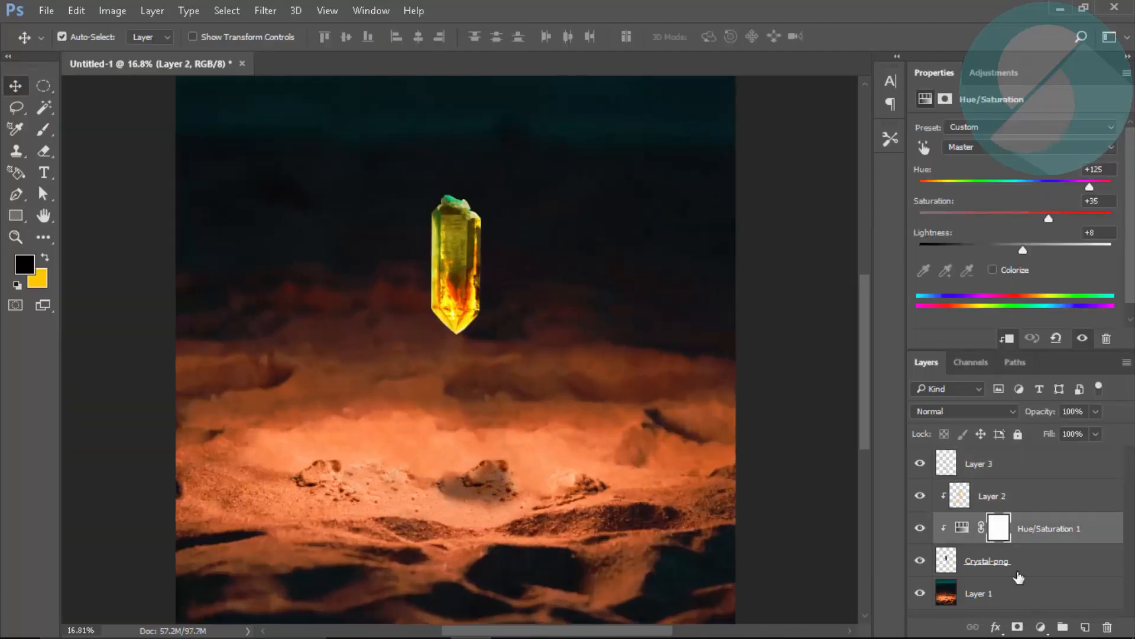
pyautogui.click(1017, 568)
pyautogui.keyDown('shift'); pyautogui.click(1030, 498); pyautogui.keyUp('shift')
pyautogui.hotkey('ctrl', 'e')
# Step: Nudge the merged crystal about 1.7 cm to the right
pyautogui.hotkey('shift', 'Right')
pyautogui.hotkey('shift', 'Right')
pyautogui.hotkey('shift', 'Right')
pyautogui.hotkey('shift', 'Right')
pyautogui.hotkey('shift', 'Right')
pyautogui.hotkey('shift', 'Right')
pyautogui.hotkey('shift', 'Right')
pyautogui.hotkey('shift', 'Right')
pyautogui.hotkey('shift', 'Right')
pyautogui.hotkey('shift', 'Right')
pyautogui.hotkey('shift', 'Right')
pyautogui.hotkey('shift', 'Right')
pyautogui.hotkey('shift', 'Right')
pyautogui.hotkey('shift', 'Right')
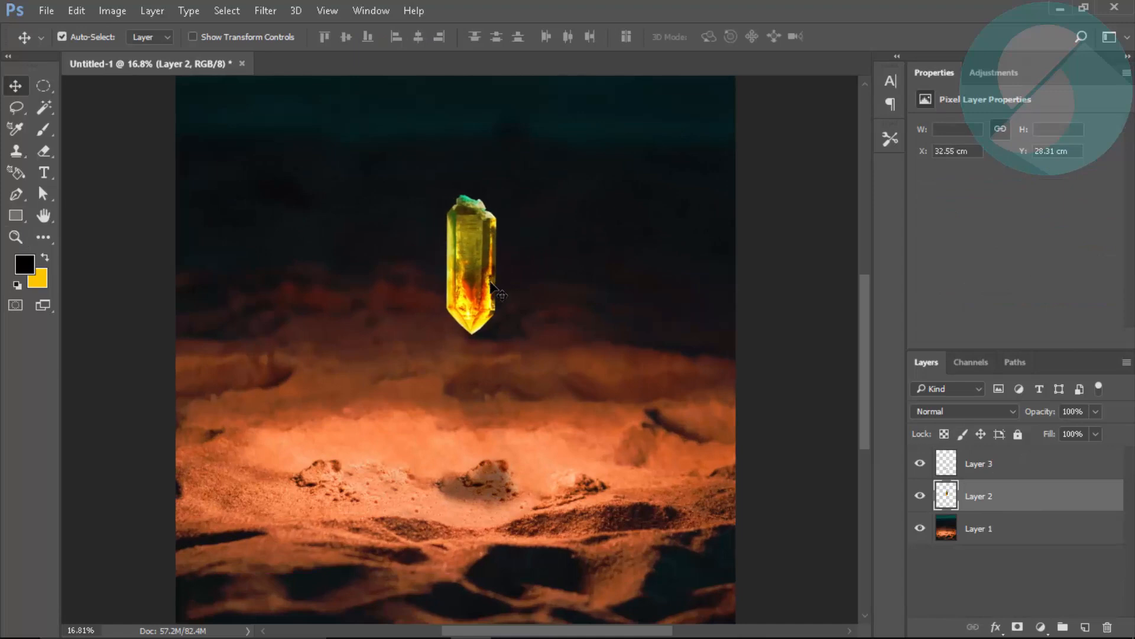
# Step: Add a new layer above the shadow layer, set its blend mode to Overlay and activate the Brush tool
pyautogui.press('z')
pyautogui.click(459, 482)
pyautogui.click(1043, 469)
pyautogui.click(1085, 626)
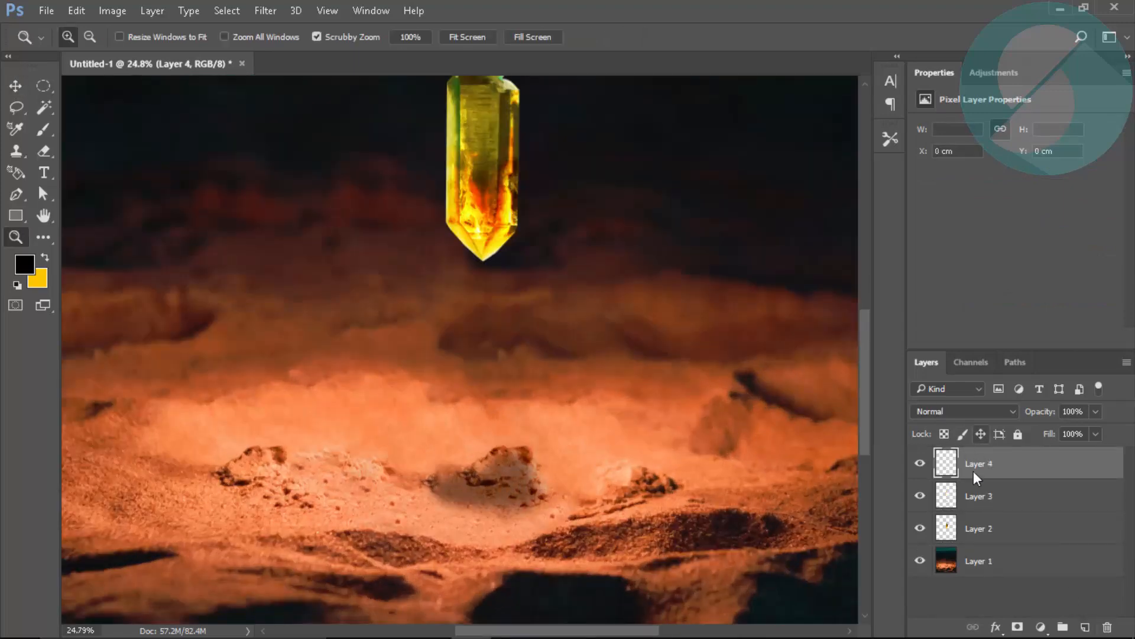
pyautogui.hotkey('ctrl', 'z')
pyautogui.click(920, 464)
pyautogui.click(919, 464)
pyautogui.click(1084, 626)
pyautogui.click(934, 412)
pyautogui.click(920, 245)
pyautogui.click(952, 413)
pyautogui.click(934, 233)
pyautogui.click(682, 487)
pyautogui.press('b')
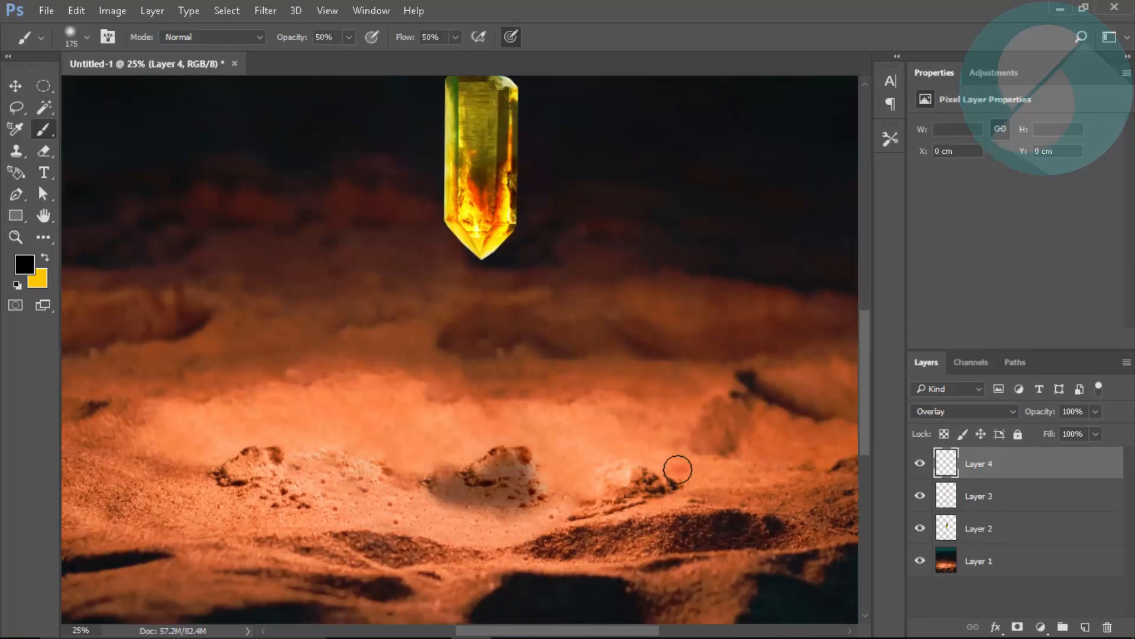
# Step: Paint soft yellow light over the sand in front of the middle mound with a 400 px brush
pyautogui.moveTo(679, 469); pyautogui.dragTo(662, 504)
pyautogui.hotkey('ctrl', 'z')
pyautogui.press('x')
pyautogui.moveTo(381, 498)
pyautogui.mouseDown()
pyautogui.moveTo(441, 499)
pyautogui.moveTo(446, 535)
pyautogui.mouseUp()
pyautogui.press(']')
pyautogui.press(']')
pyautogui.press(']')
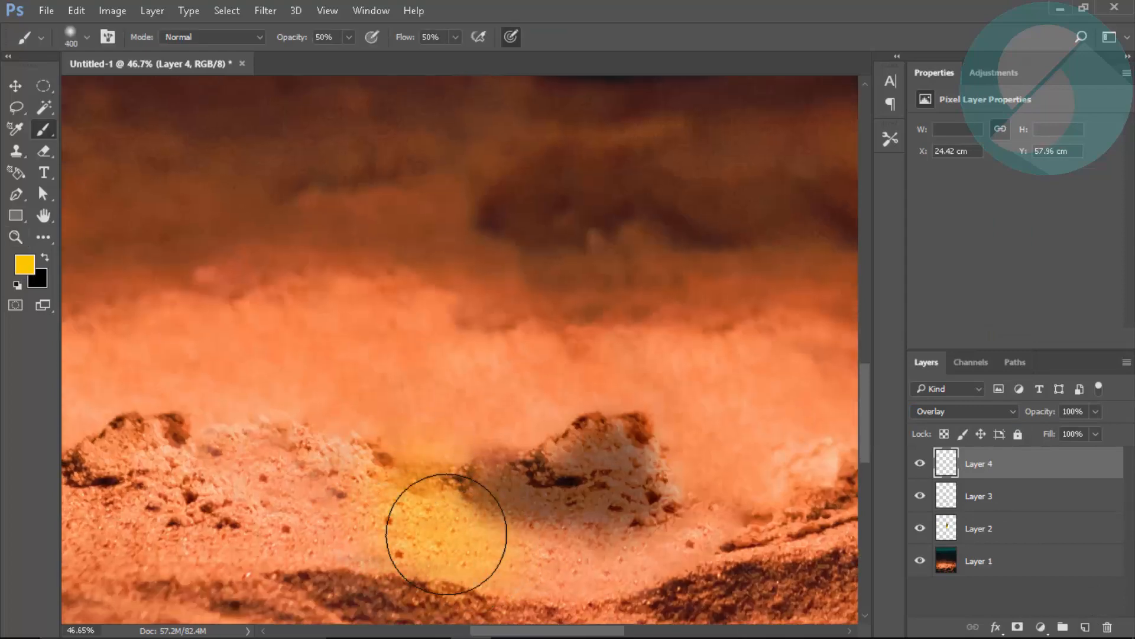
pyautogui.moveTo(680, 541); pyautogui.dragTo(668, 427)
pyautogui.moveTo(526, 376); pyautogui.dragTo(606, 362)
pyautogui.moveTo(448, 377); pyautogui.dragTo(412, 427)
pyautogui.moveTo(399, 571); pyautogui.dragTo(327, 433)
pyautogui.moveTo(591, 470); pyautogui.dragTo(337, 464)
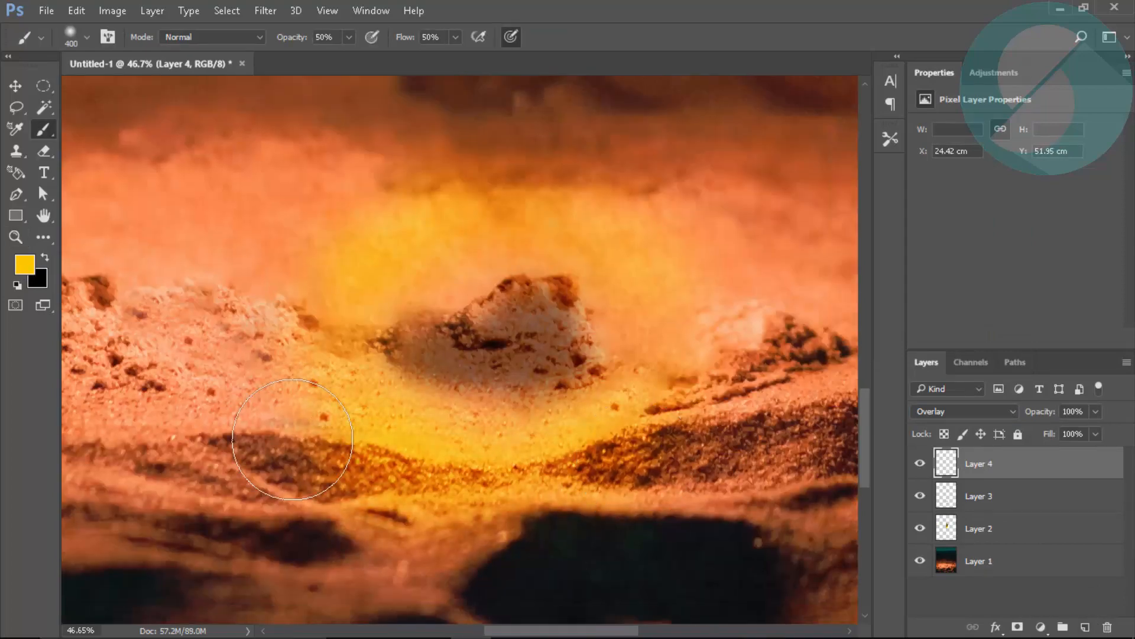
pyautogui.hotkey('ctrl', 'alt', 'z')
pyautogui.hotkey('ctrl', 'alt', 'z')
pyautogui.hotkey('ctrl', 'alt', 'z')
# Step: Extend the yellow light over the sand to the left of the middle mound with a 200 px brush
pyautogui.press('[')
pyautogui.press('[')
pyautogui.moveTo(532, 434); pyautogui.dragTo(418, 428)
pyautogui.moveTo(410, 339)
pyautogui.mouseDown()
pyautogui.moveTo(294, 319)
pyautogui.moveTo(254, 349)
pyautogui.mouseUp()
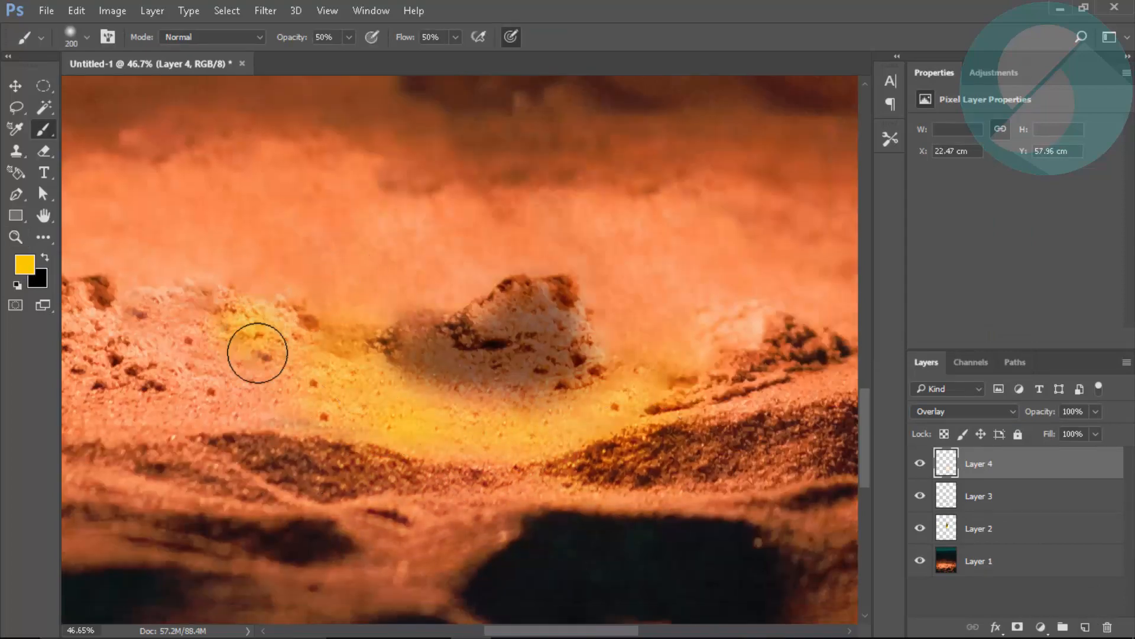
# Step: Lower the brush opacity to 35% and paint yellow behind the middle mound and onto the left and right mounds
pyautogui.press('3')
pyautogui.press('5')
pyautogui.moveTo(456, 264)
pyautogui.mouseDown()
pyautogui.moveTo(371, 284)
pyautogui.moveTo(631, 294)
pyautogui.moveTo(481, 263)
pyautogui.moveTo(798, 377)
pyautogui.mouseUp()
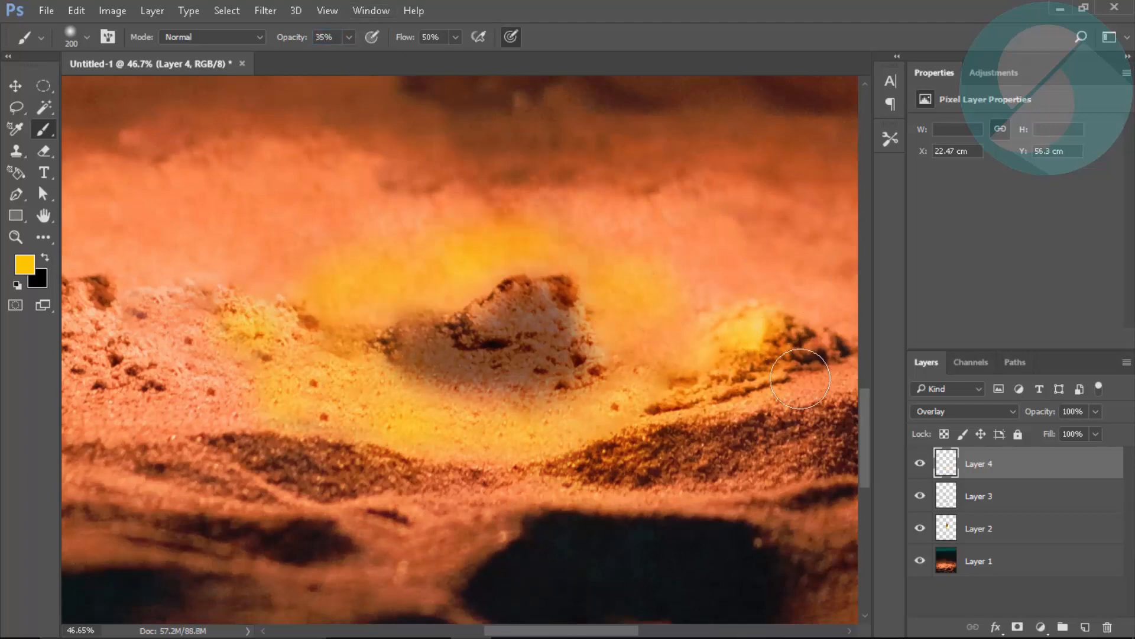
pyautogui.moveTo(296, 378); pyautogui.dragTo(395, 371)
pyautogui.moveTo(384, 392)
pyautogui.mouseDown()
pyautogui.moveTo(380, 339)
pyautogui.moveTo(347, 319)
pyautogui.moveTo(387, 332)
pyautogui.mouseUp()
pyautogui.moveTo(199, 307); pyautogui.dragTo(204, 289)
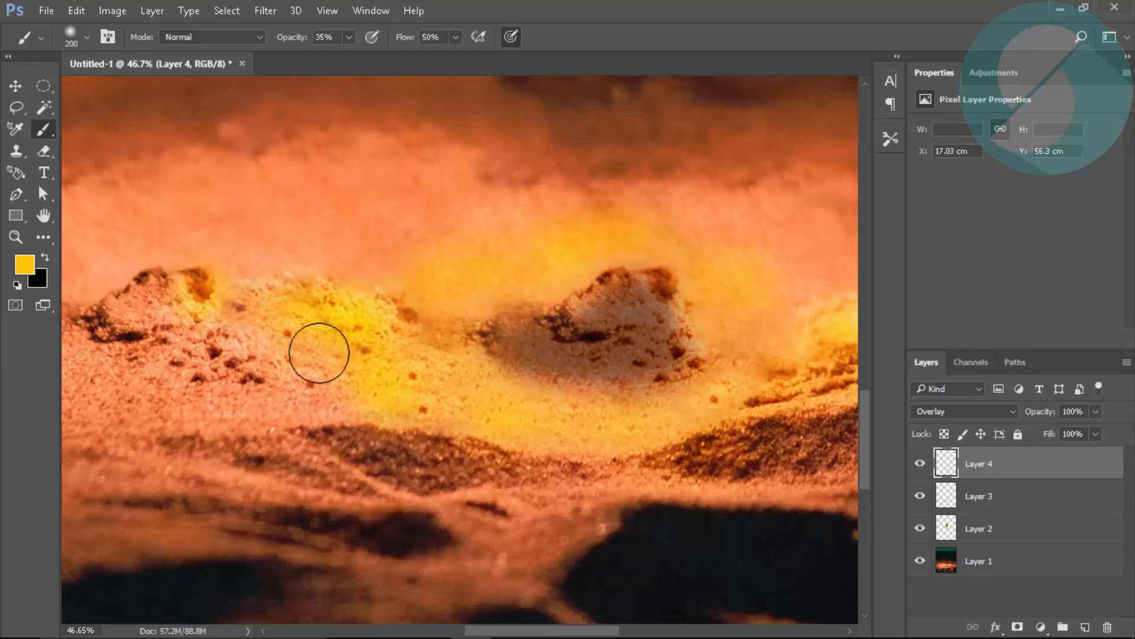
# Step: Set the brush flow to 24% and paint a faint yellow tint over the sand at the image's left edge
pyautogui.moveTo(410, 38); pyautogui.dragTo(395, 38)
pyautogui.moveTo(312, 281); pyautogui.dragTo(625, 267)
pyautogui.moveTo(481, 309); pyautogui.dragTo(700, 313)
pyautogui.moveTo(454, 215)
pyautogui.mouseDown()
pyautogui.moveTo(393, 243)
pyautogui.moveTo(380, 289)
pyautogui.moveTo(367, 240)
pyautogui.moveTo(410, 324)
pyautogui.moveTo(454, 332)
pyautogui.mouseUp()
pyautogui.moveTo(494, 221)
pyautogui.mouseDown()
pyautogui.moveTo(339, 329)
pyautogui.moveTo(349, 385)
pyautogui.mouseUp()
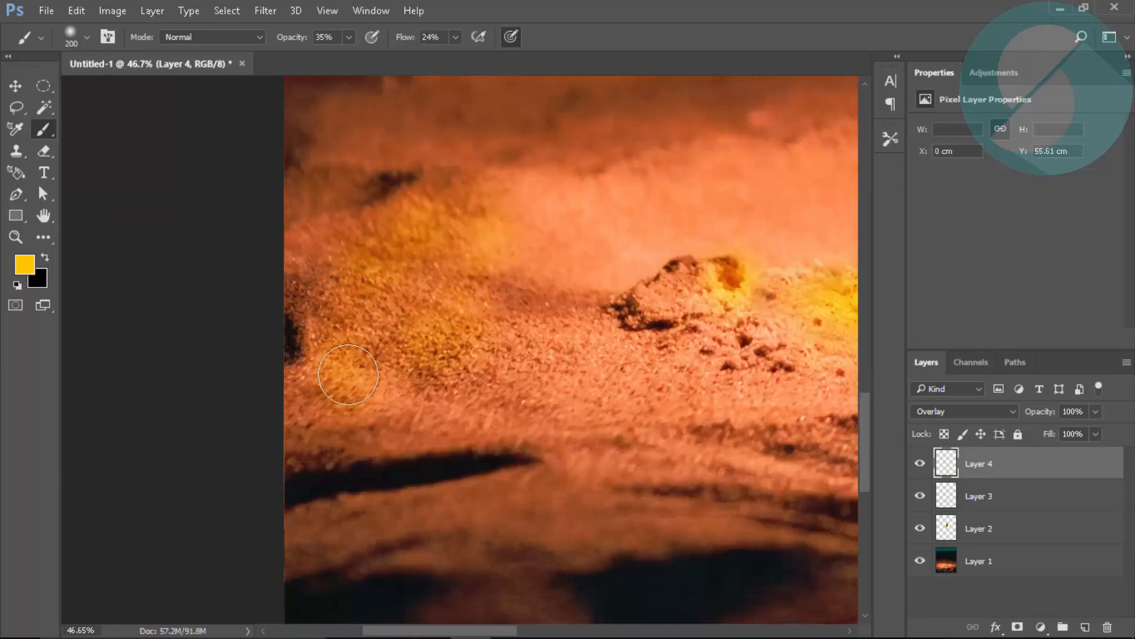
pyautogui.moveTo(514, 285); pyautogui.dragTo(423, 300)
pyautogui.moveTo(651, 345); pyautogui.dragTo(493, 210)
pyautogui.moveTo(348, 297); pyautogui.dragTo(533, 300)
pyautogui.moveTo(751, 290); pyautogui.dragTo(474, 307)
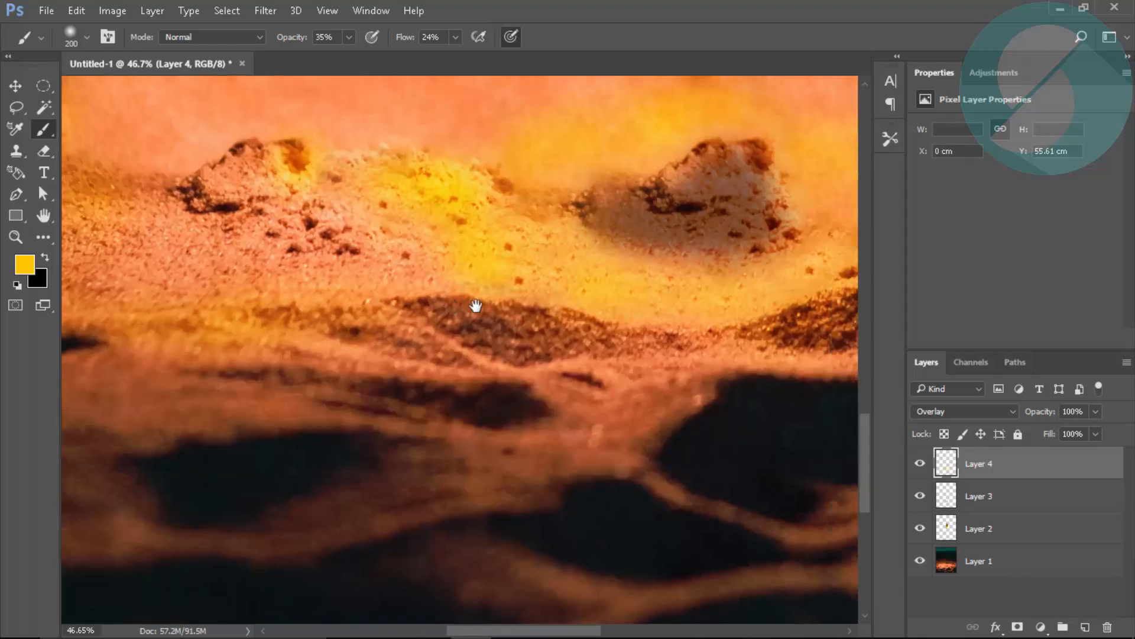
# Step: Paint yellow highlights along the rims of the dark foreground hollows with a 90 px brush
pyautogui.press('[')
pyautogui.press('[')
pyautogui.press('[')
pyautogui.press('[')
pyautogui.press('[')
pyautogui.moveTo(284, 363); pyautogui.dragTo(556, 384)
pyautogui.moveTo(715, 380); pyautogui.dragTo(407, 397)
pyautogui.moveTo(395, 411); pyautogui.dragTo(346, 460)
pyautogui.moveTo(436, 395); pyautogui.dragTo(618, 393)
pyautogui.moveTo(559, 520); pyautogui.dragTo(674, 544)
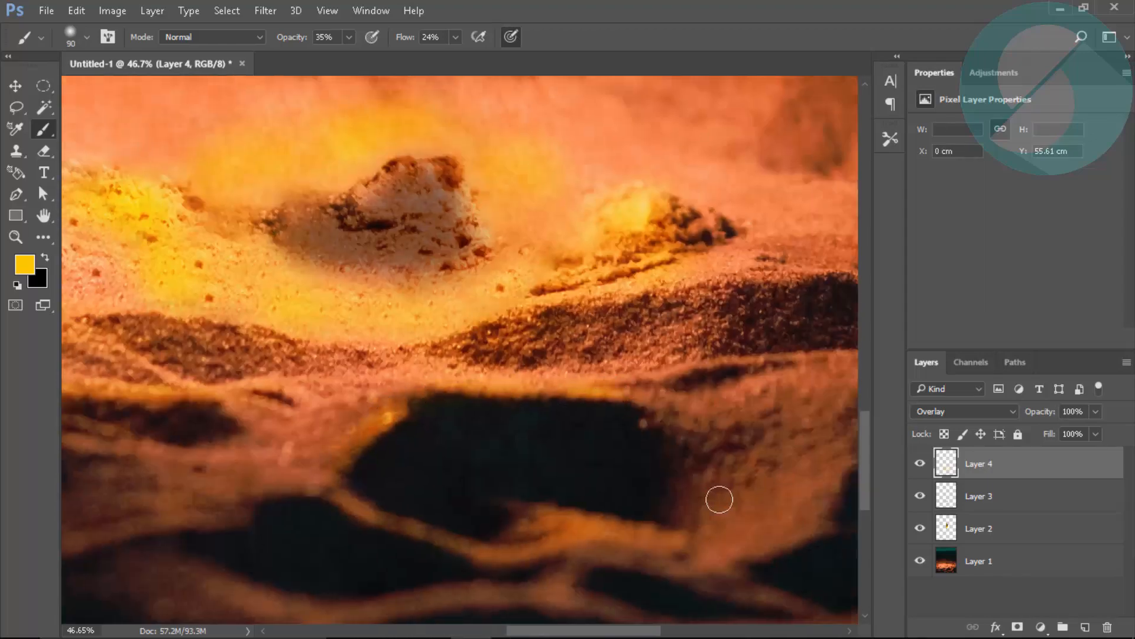
# Step: Paint yellow highlights along the foreground ridges and dark hollows near the image's right edge
pyautogui.moveTo(815, 417); pyautogui.dragTo(470, 431)
pyautogui.press(']')
pyautogui.press(']')
pyautogui.press(']')
pyautogui.moveTo(334, 402); pyautogui.dragTo(710, 344)
pyautogui.press('[')
pyautogui.press('[')
pyautogui.press('[')
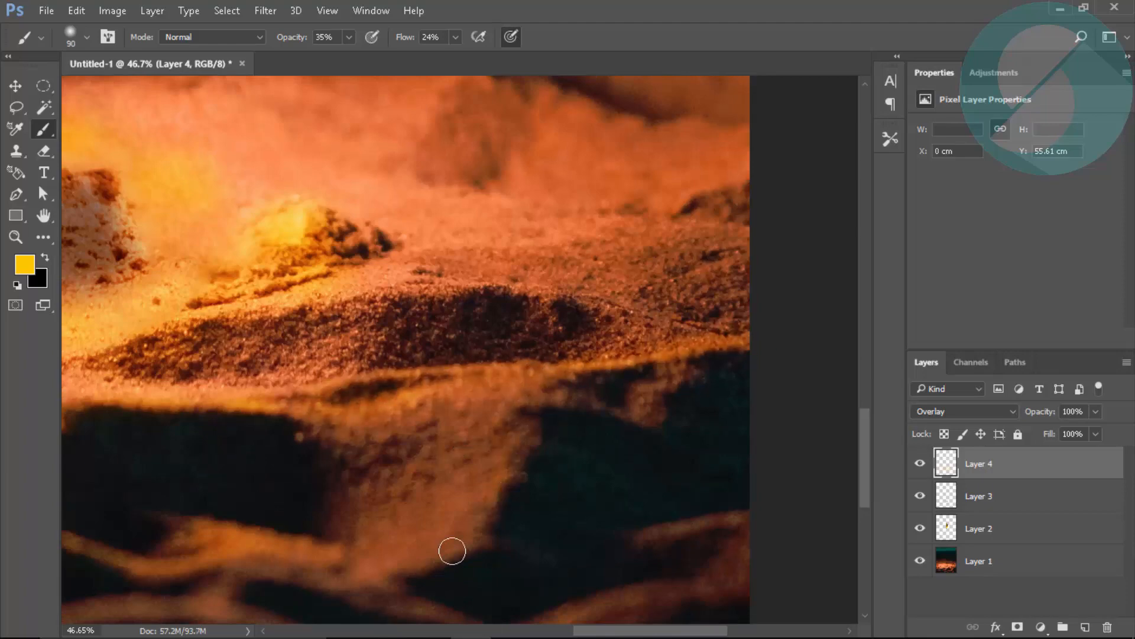
# Step: Tint the distant sand and dune behind the right mound yellow with a soft 250 px brush
pyautogui.press(']')
pyautogui.press(']')
pyautogui.press(']')
pyautogui.press(']')
pyautogui.press(']')
pyautogui.press(']')
pyautogui.moveTo(408, 270); pyautogui.dragTo(374, 447)
pyautogui.moveTo(366, 282); pyautogui.dragTo(367, 320)
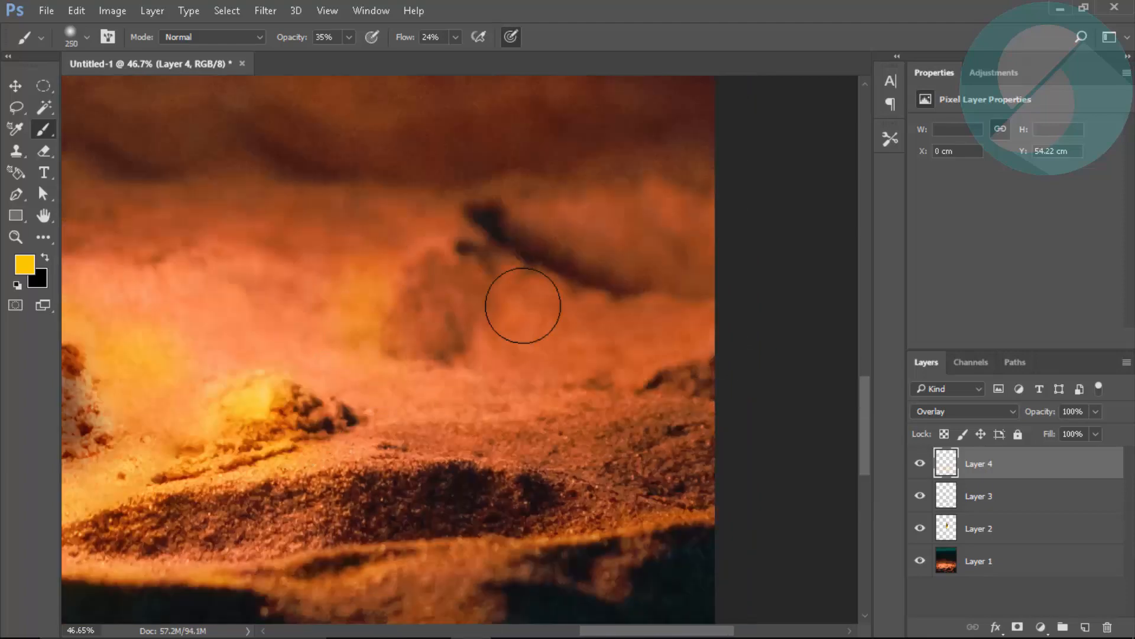
pyautogui.moveTo(523, 306); pyautogui.dragTo(609, 320)
pyautogui.moveTo(302, 348); pyautogui.dragTo(682, 284)
# Step: Reduce the opacity of the yellow-painted Overlay layer to 70%
pyautogui.press('z')
pyautogui.click(414, 38)
pyautogui.click(450, 40)
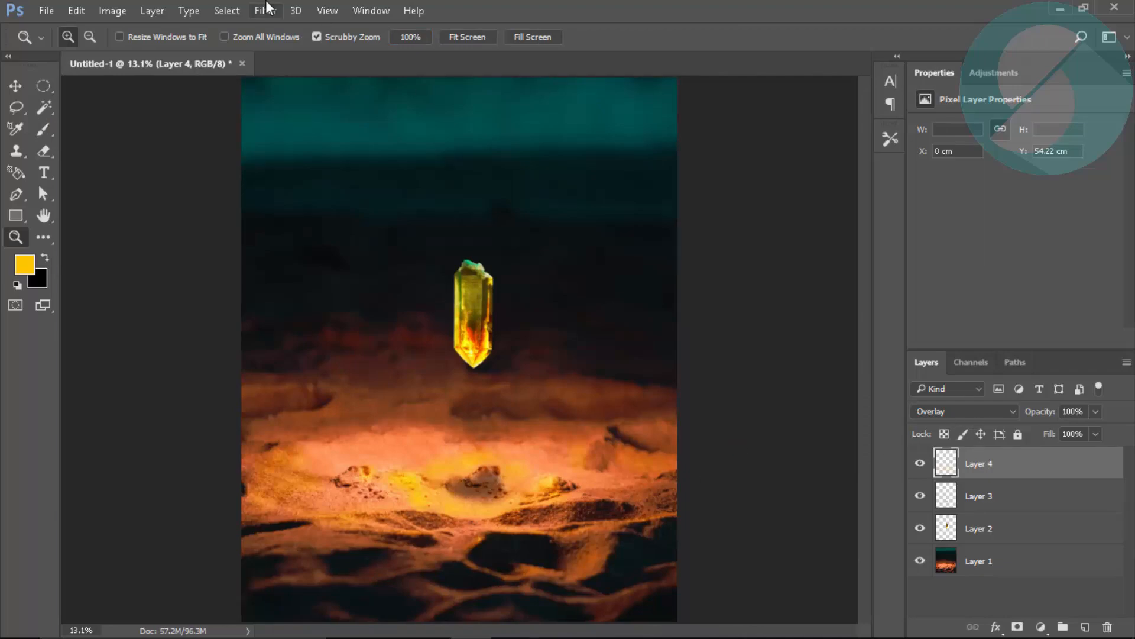
pyautogui.moveTo(1053, 414); pyautogui.dragTo(1038, 415)
# Step: Add a new layer on top, set its blend mode to Overlay and enlarge the brush to 700 px
pyautogui.moveTo(385, 504); pyautogui.dragTo(434, 503)
pyautogui.press('b')
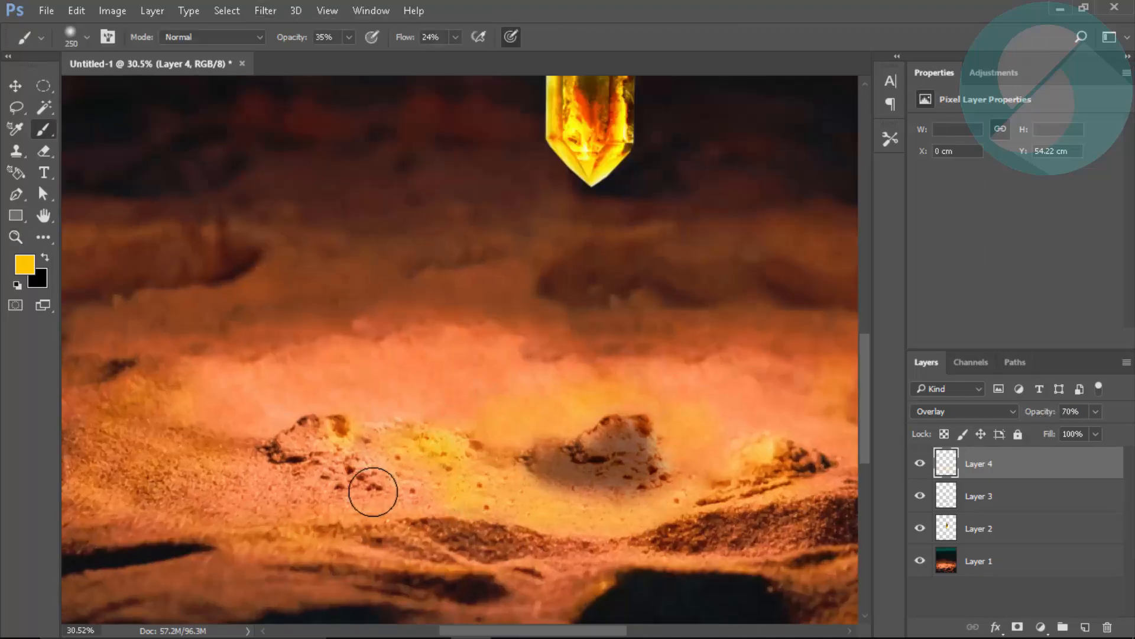
pyautogui.click(1086, 627)
pyautogui.press(']')
pyautogui.press(']')
pyautogui.press(']')
pyautogui.press(']')
pyautogui.click(934, 411)
pyautogui.click(940, 412)
# Step: Set the brush flow to 50% and dab one larger soft yellow spot over the middle mound
pyautogui.press('z')
pyautogui.click(468, 38)
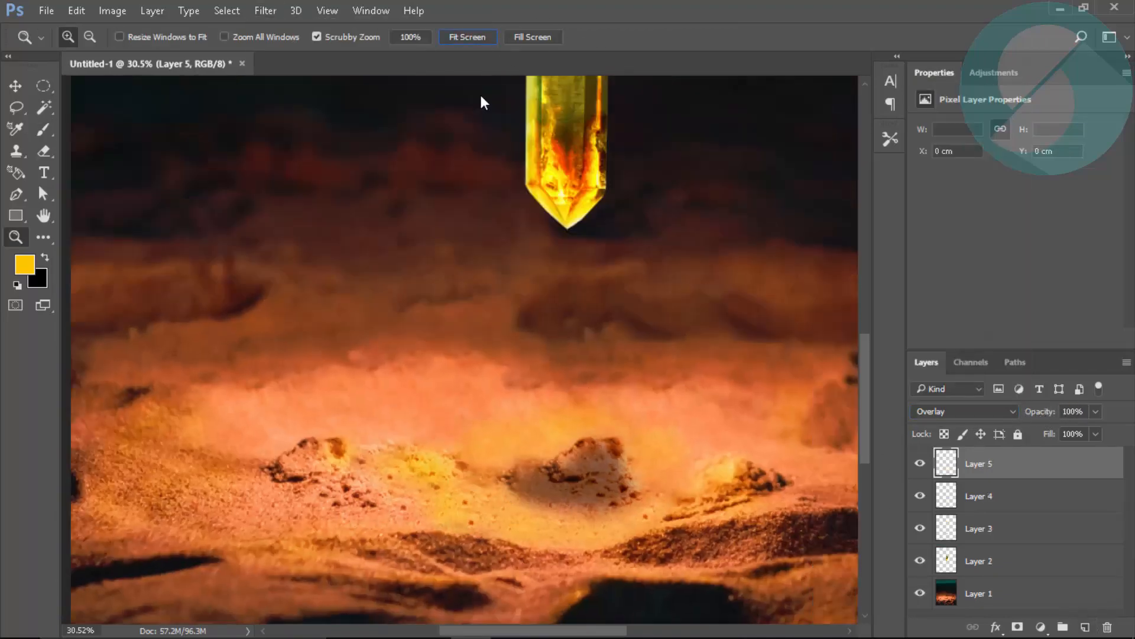
pyautogui.press('b')
pyautogui.doubleClick(431, 38)
pyautogui.write('50')
pyautogui.click(477, 480)
pyautogui.hotkey('ctrl', 'z')
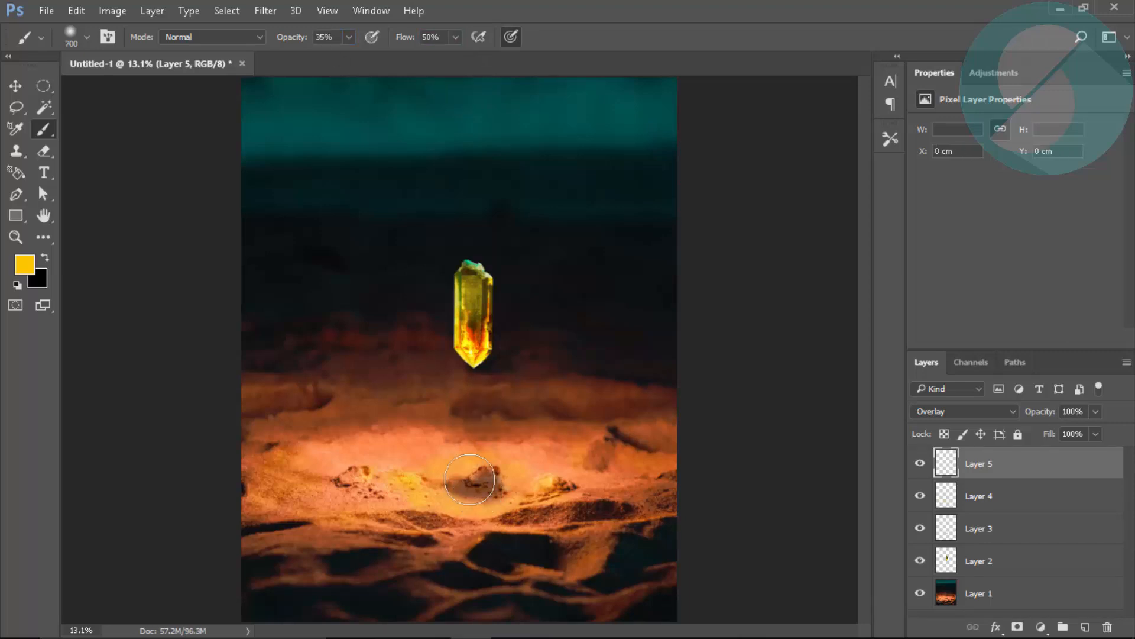
pyautogui.press(']')
pyautogui.press(']')
pyautogui.press(']')
pyautogui.press(']')
pyautogui.click(470, 479)
# Step: Stretch the yellow spot horizontally to about 266% width so that it spans the sand
pyautogui.hotkey('ctrl', 't')
pyautogui.moveTo(578, 495)
pyautogui.mouseDown()
pyautogui.moveTo(608, 467)
pyautogui.moveTo(753, 473)
pyautogui.mouseUp()
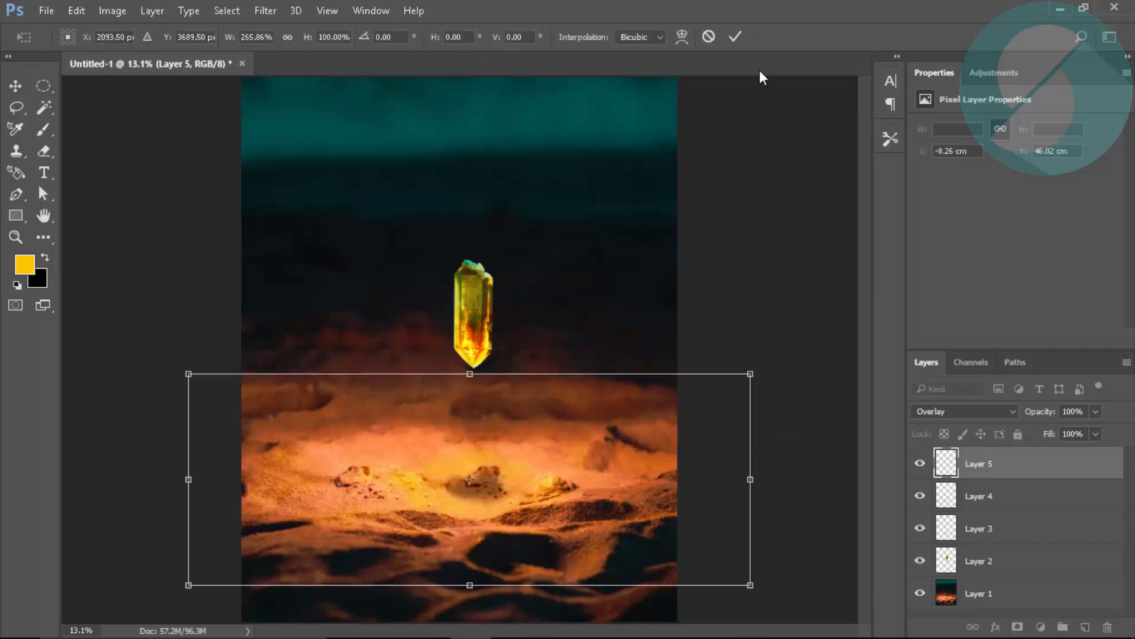
pyautogui.press('Return')
# Step: Duplicate the stretched glow layer and dab more yellow light across the sand with a 1300 px brush
pyautogui.hotkey('ctrl', 'j')
pyautogui.click(335, 507)
pyautogui.click(582, 479)
pyautogui.click(540, 459)
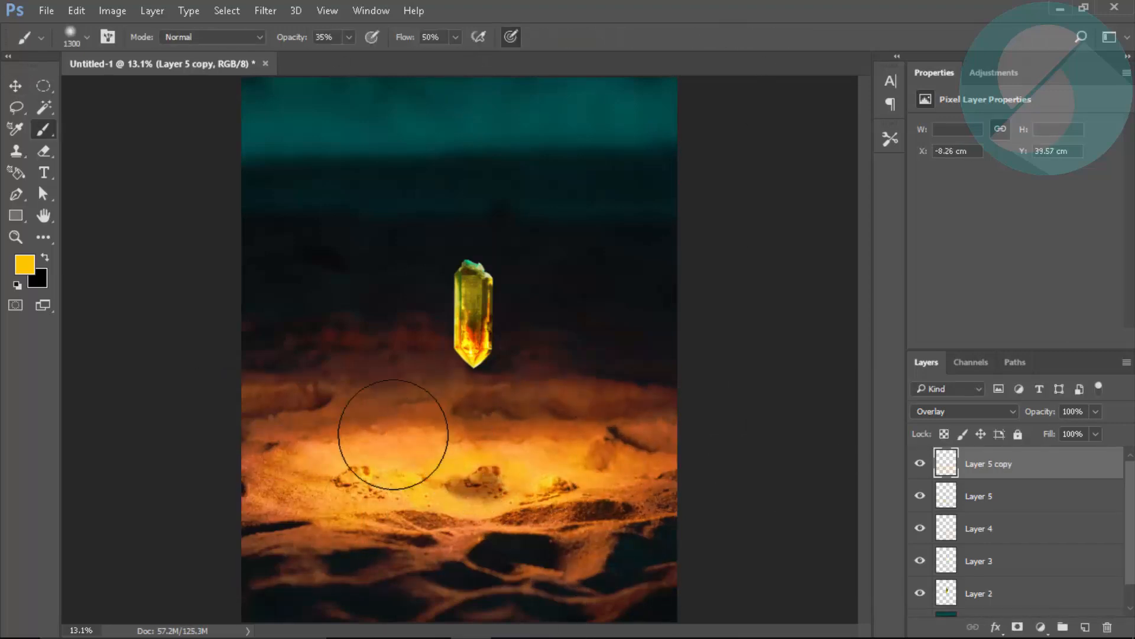
pyautogui.click(392, 435)
pyautogui.click(464, 444)
# Step: Set the duplicated glow layer's opacity to 78% and dab soft yellow light around the crystal
pyautogui.moveTo(349, 492); pyautogui.dragTo(410, 502)
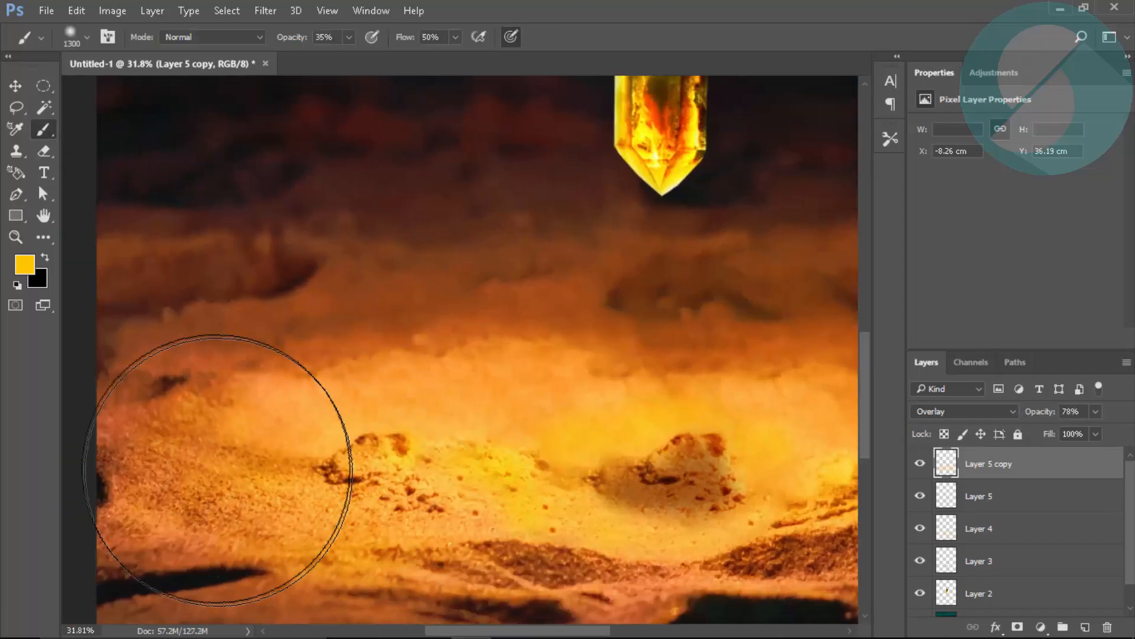
pyautogui.moveTo(804, 524); pyautogui.dragTo(411, 503)
pyautogui.click(467, 37)
pyautogui.press('b')
pyautogui.click(480, 314)
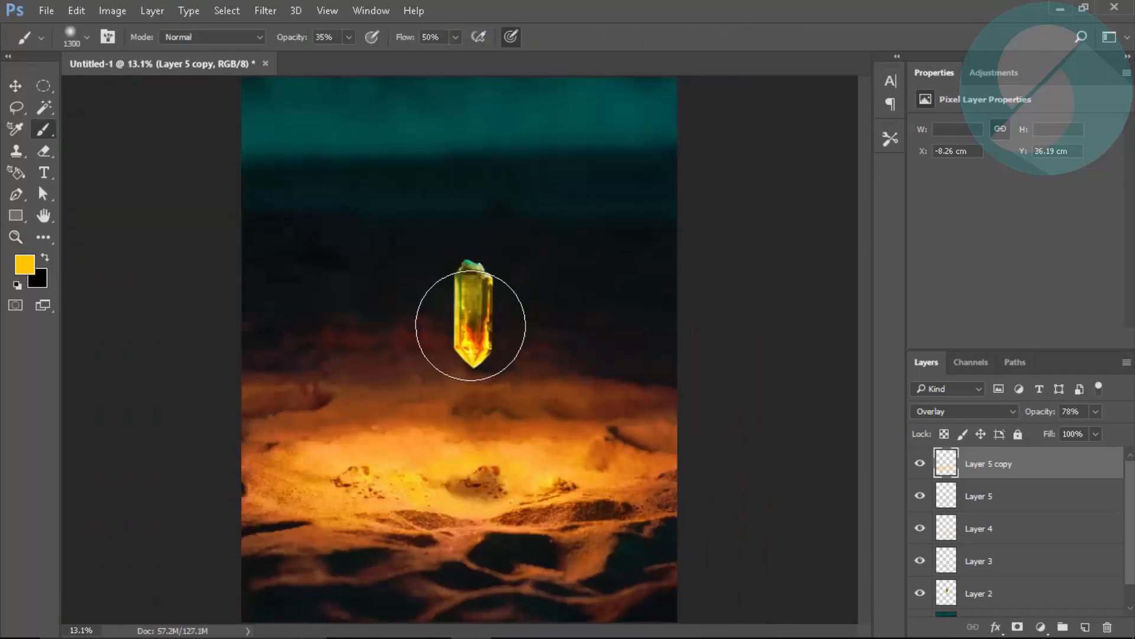
pyautogui.click(471, 325)
pyautogui.press('v')
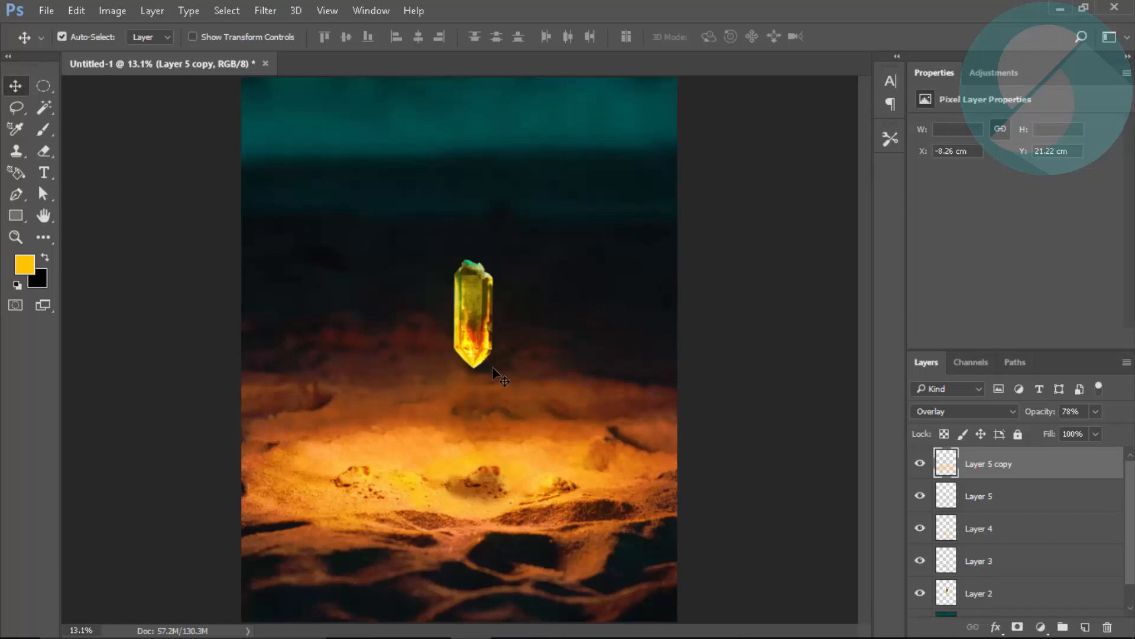
# Step: Stamp a yellow spiral with the 375 px swirl brush on a new layer, using 100% opacity and flow
pyautogui.click(1086, 626)
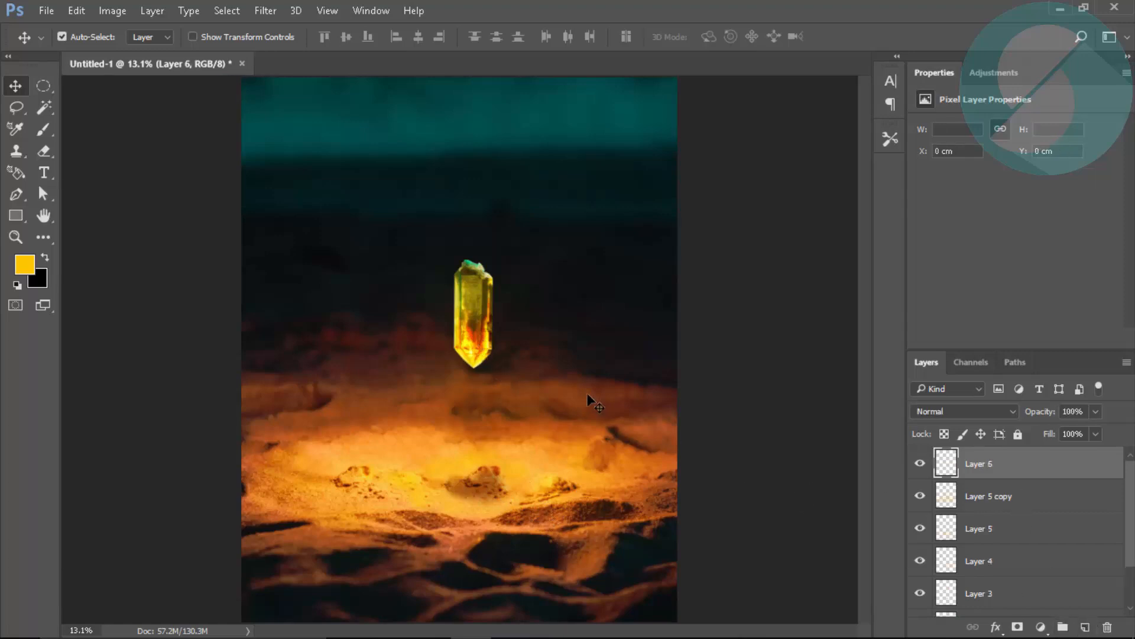
pyautogui.press('b')
pyautogui.rightClick(594, 446)
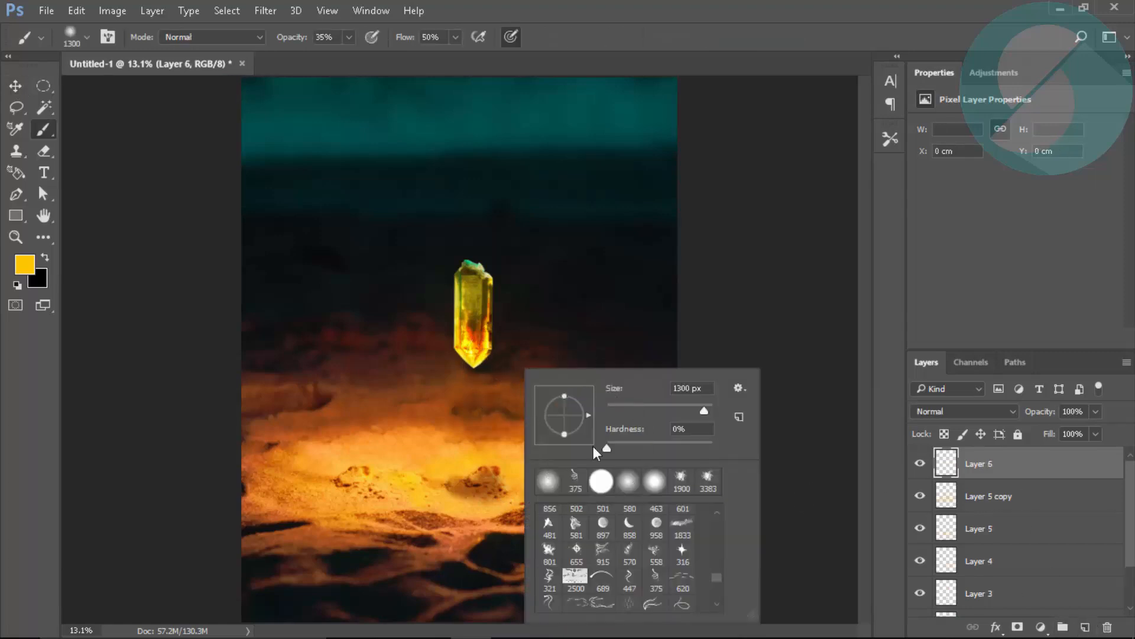
pyautogui.click(579, 489)
pyautogui.press('Return')
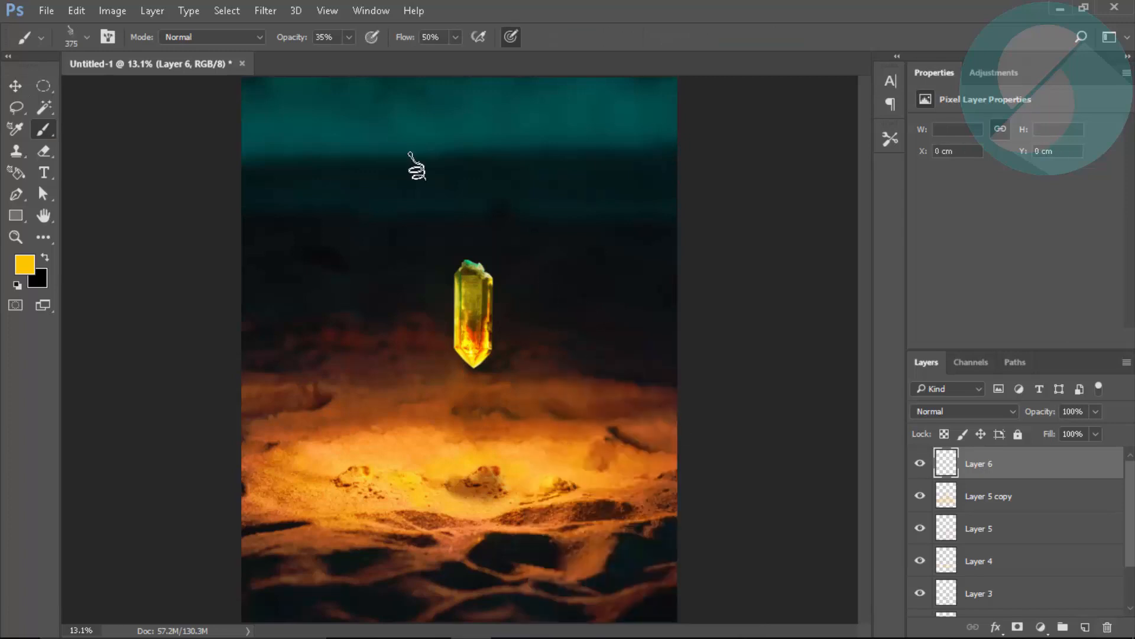
pyautogui.click(543, 312)
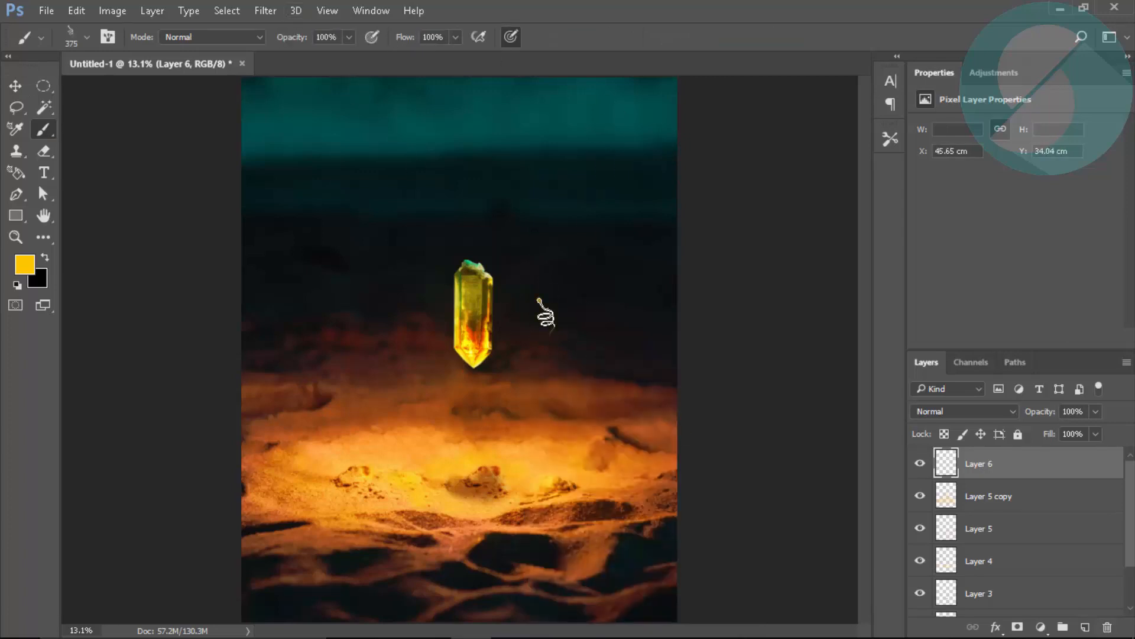
# Step: Enlarge the yellow spiral and position it so that its loops wrap around the crystal
pyautogui.press('v')
pyautogui.hotkey('ctrl', 't')
pyautogui.moveTo(563, 286); pyautogui.dragTo(477, 289)
pyautogui.press('Return')
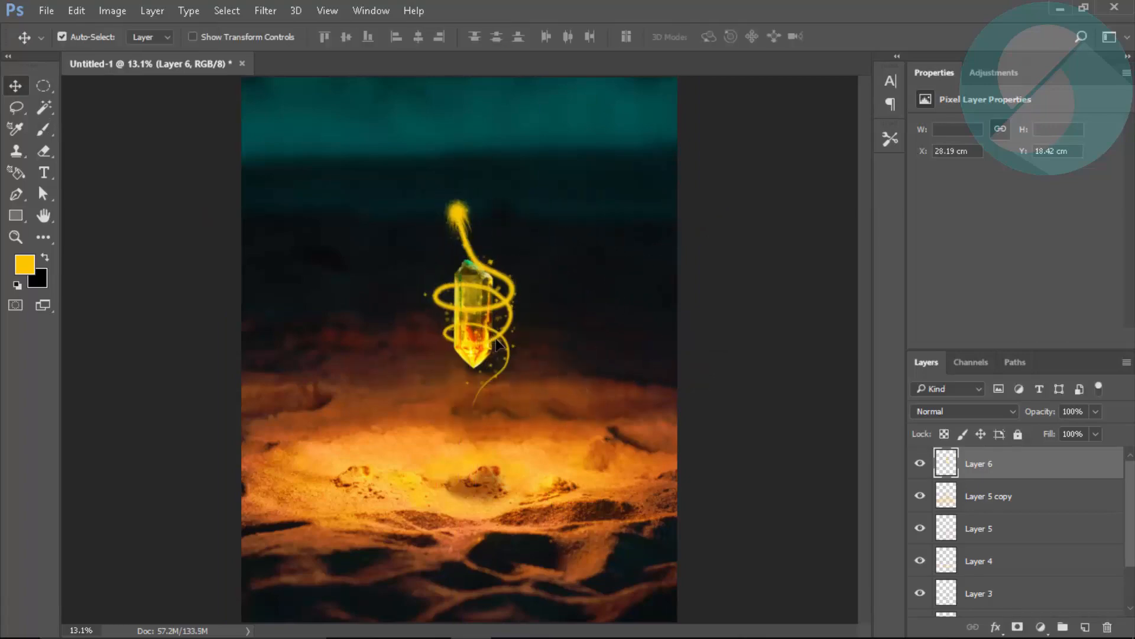
pyautogui.press('Up')
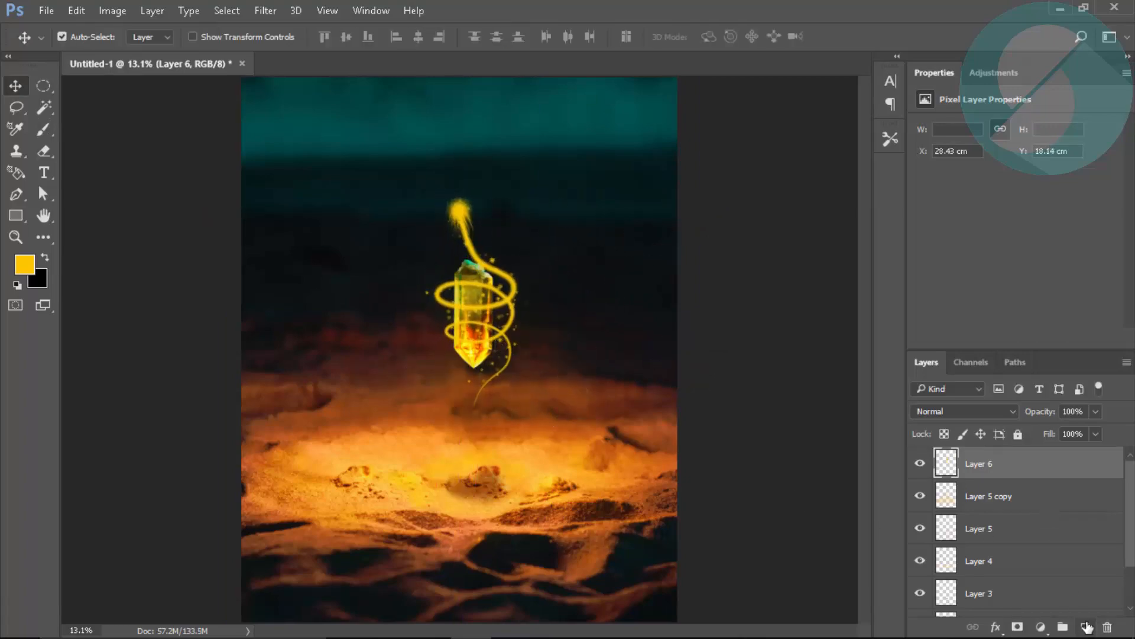
# Step: Add a layer mask to the spiral layer and choose a soft round brush at 50 px
pyautogui.press('z')
pyautogui.moveTo(477, 310); pyautogui.dragTo(624, 326)
pyautogui.click(1018, 626)
pyautogui.press('b')
pyautogui.rightClick(465, 451)
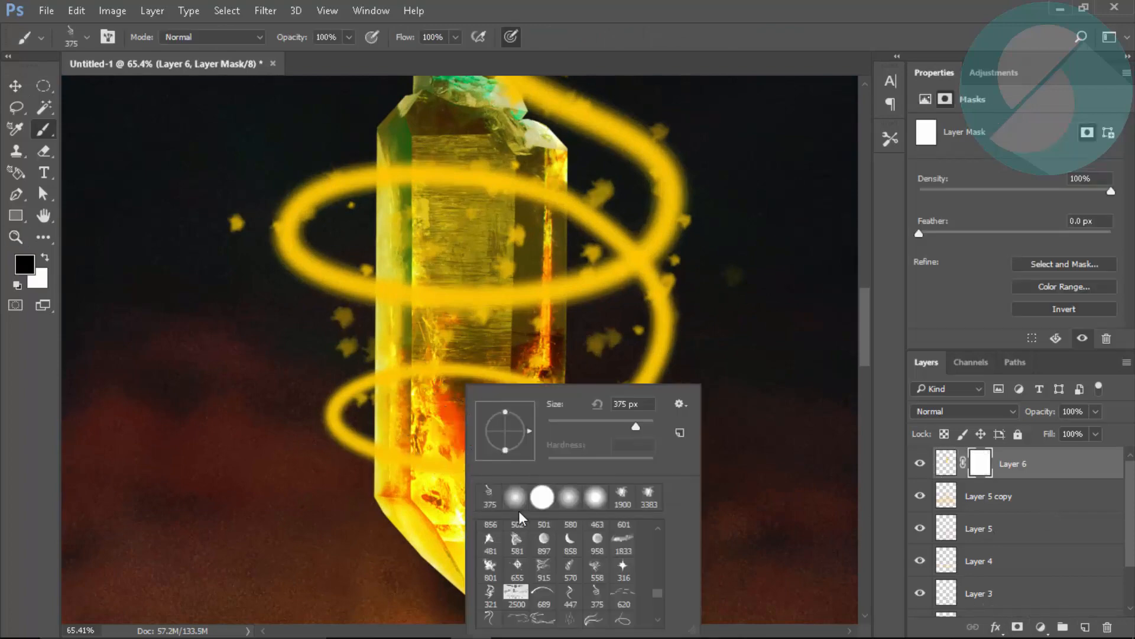
pyautogui.doubleClick(515, 499)
pyautogui.press('[')
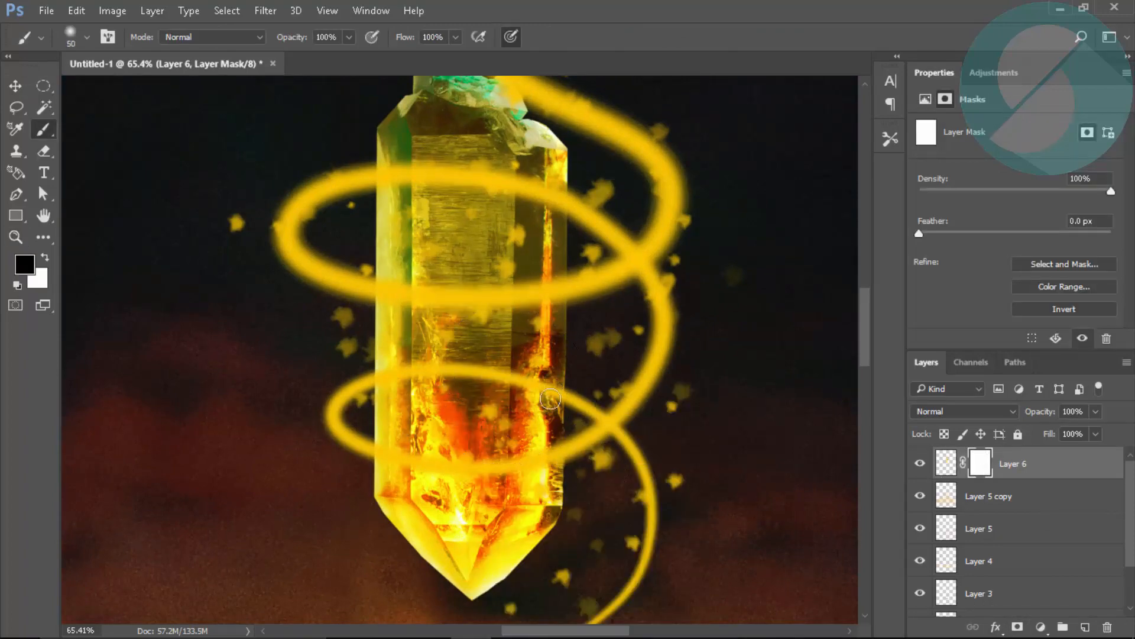
# Step: Mask out the rear halves of both spiral loops where they cross the crystal
pyautogui.moveTo(562, 399)
pyautogui.mouseDown()
pyautogui.moveTo(466, 385)
pyautogui.moveTo(506, 369)
pyautogui.moveTo(488, 365)
pyautogui.moveTo(396, 372)
pyautogui.mouseUp()
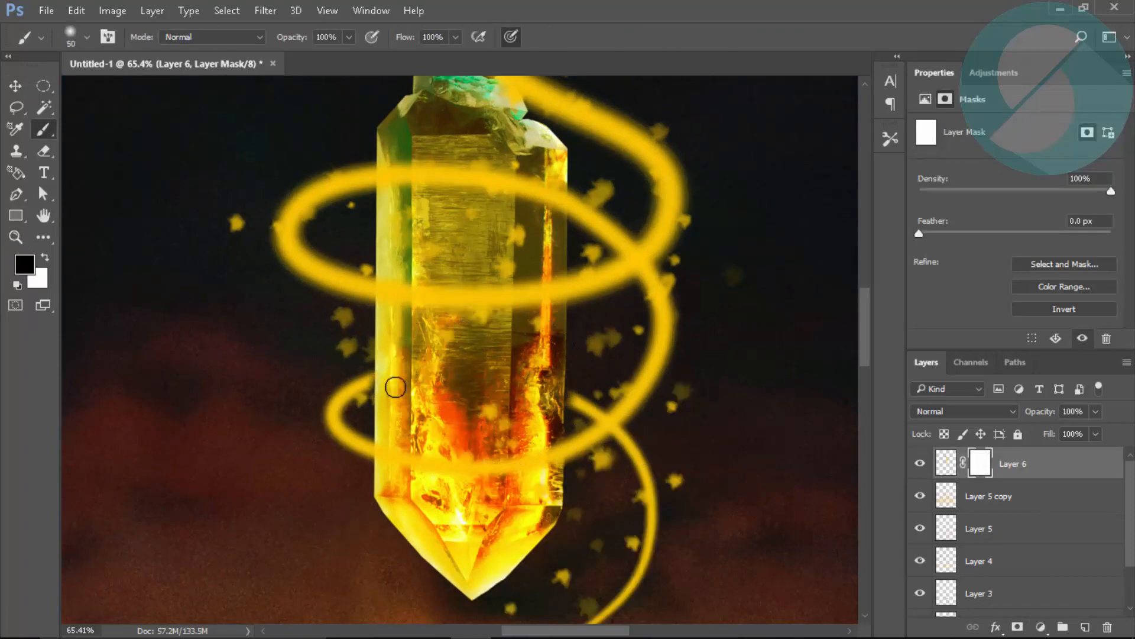
pyautogui.press('x')
pyautogui.press(']')
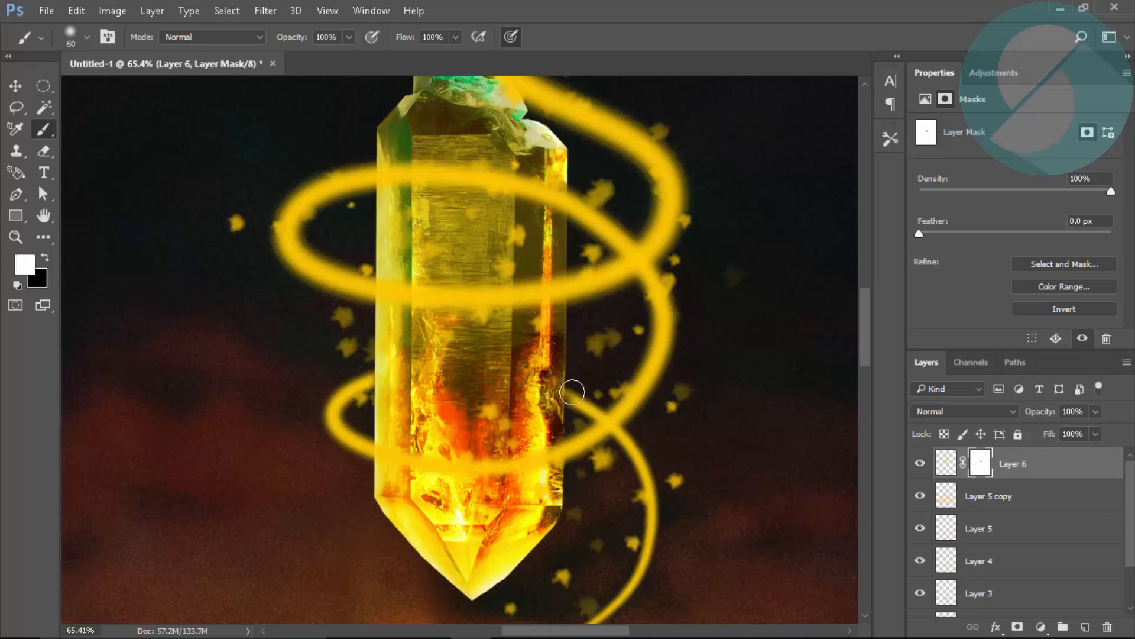
pyautogui.press('x')
pyautogui.moveTo(378, 171)
pyautogui.mouseDown()
pyautogui.moveTo(482, 175)
pyautogui.moveTo(516, 202)
pyautogui.moveTo(493, 170)
pyautogui.moveTo(554, 184)
pyautogui.mouseUp()
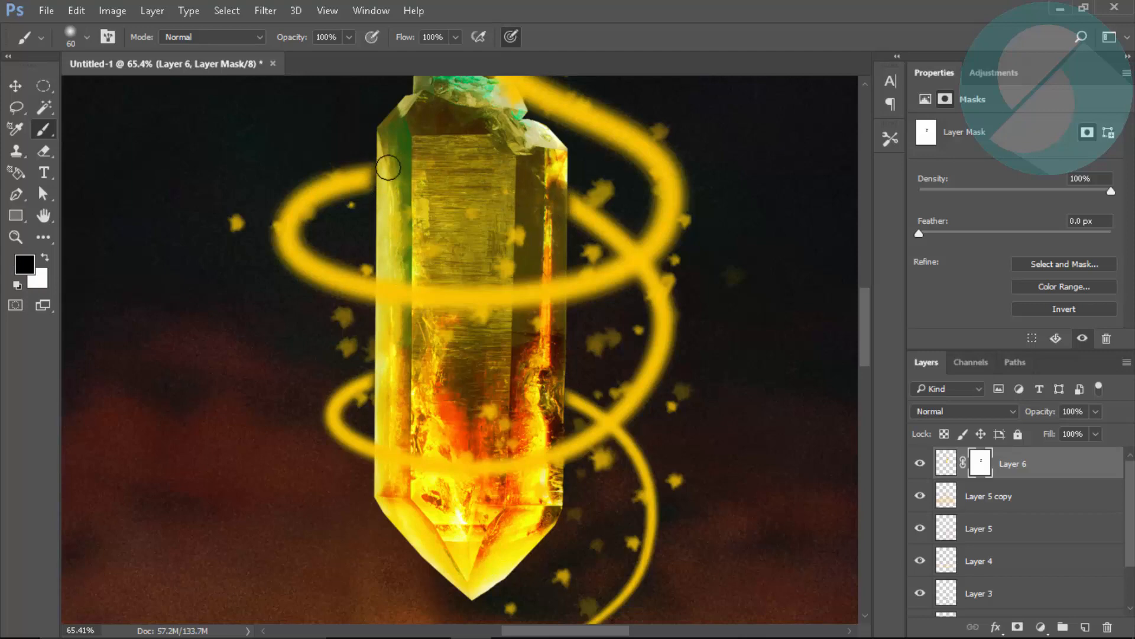
pyautogui.press('x')
pyautogui.press('z')
pyautogui.click(479, 37)
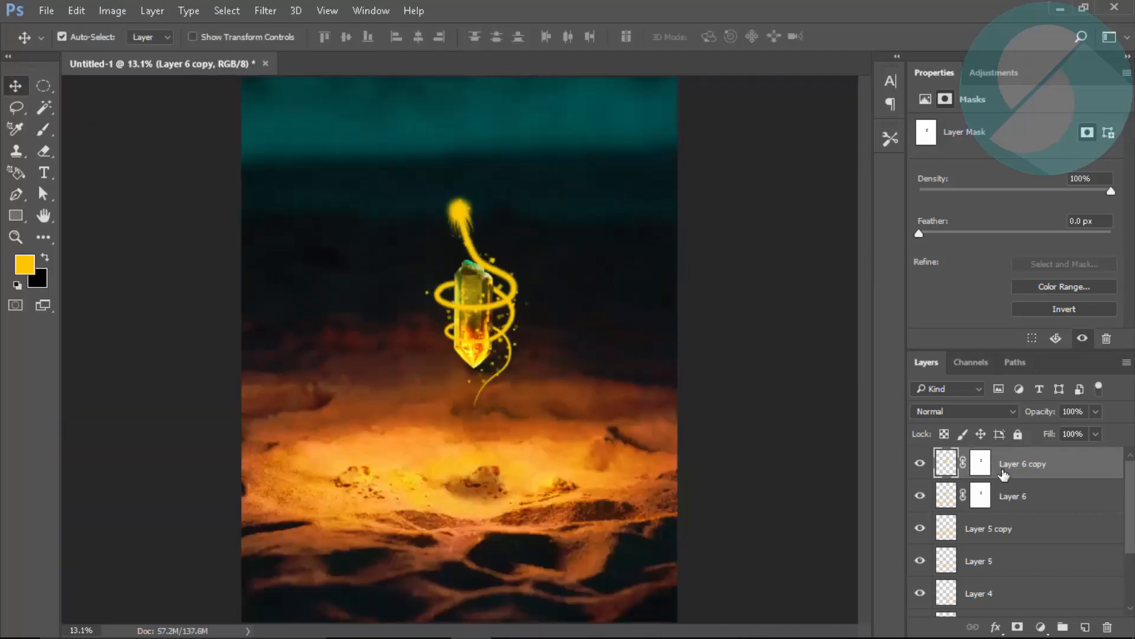
# Step: Place a duplicate of the spiral layer, with its mask applied, beneath the original spiral layer
pyautogui.rightClick(980, 500)
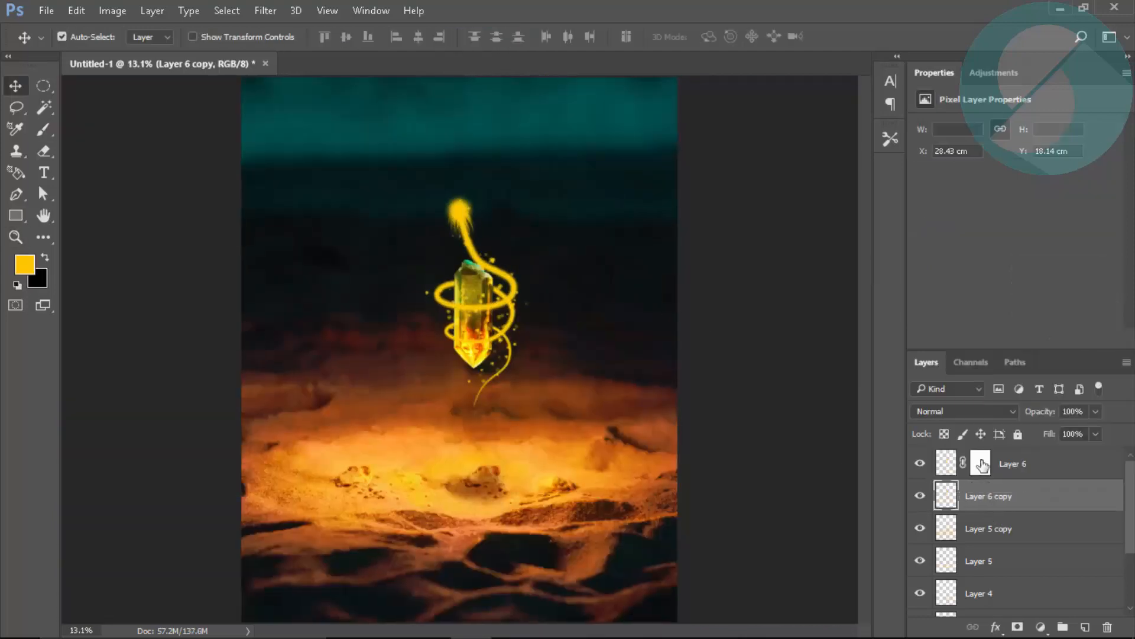
# Step: Apply a Gaussian Blur to the spiral copy for a glow and set its opacity to 84%
pyautogui.click(265, 11)
pyautogui.click(520, 287)
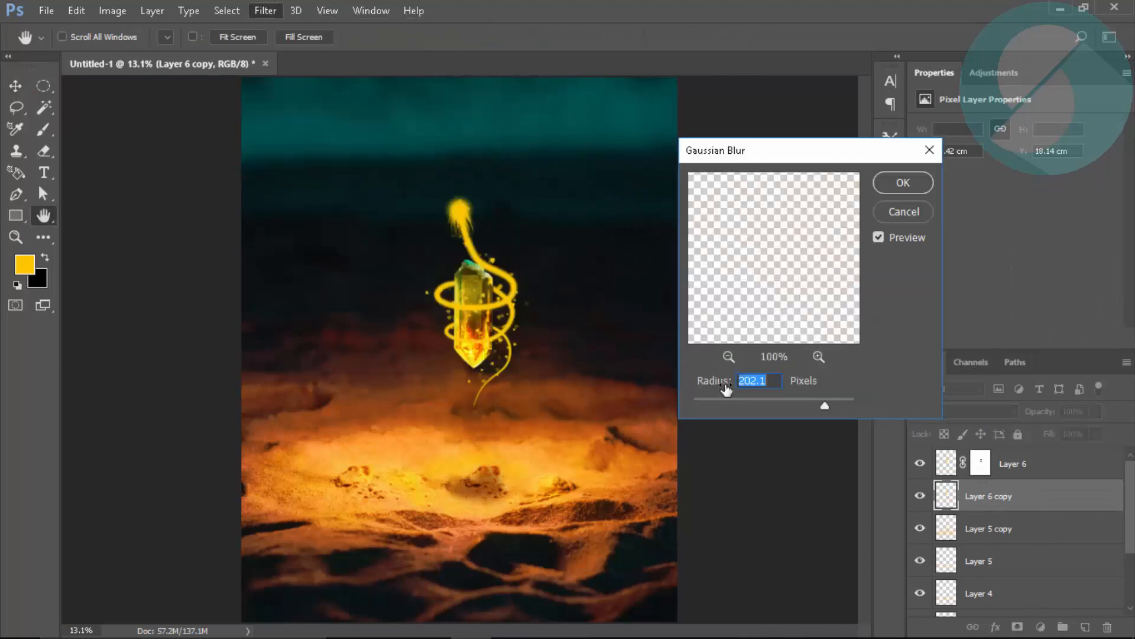
pyautogui.click(822, 400)
pyautogui.click(903, 183)
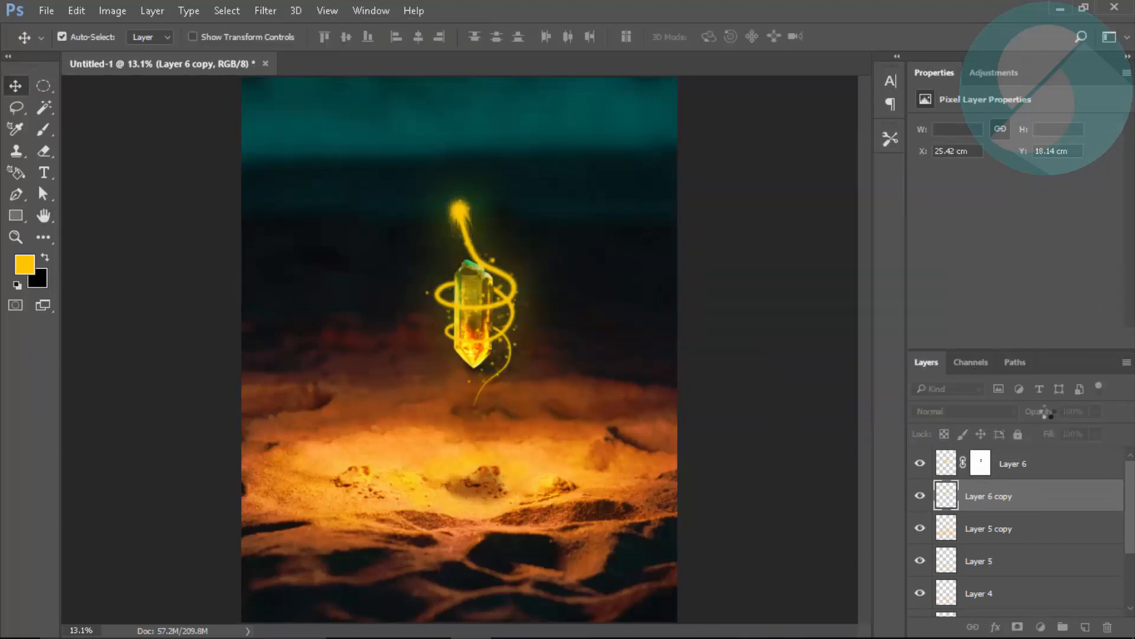
pyautogui.moveTo(1050, 414); pyautogui.dragTo(1040, 418)
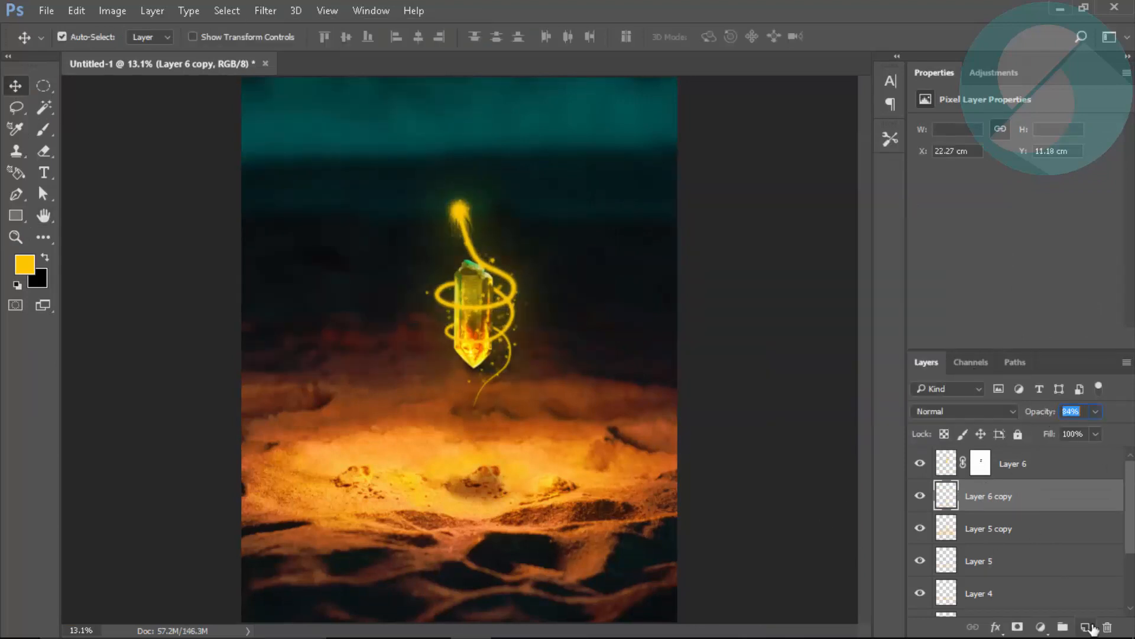
# Step: Add a new layer beneath the spiral copy and set its blend mode to Overlay
pyautogui.keyDown('ctrl'); pyautogui.click(1086, 626); pyautogui.keyUp('ctrl')
pyautogui.click(960, 413)
pyautogui.click(941, 235)
pyautogui.click(568, 440)
# Step: Paint a single soft yellow dab on the sand below the crystal with the brush at 432 px
pyautogui.press('b')
pyautogui.click(979, 528)
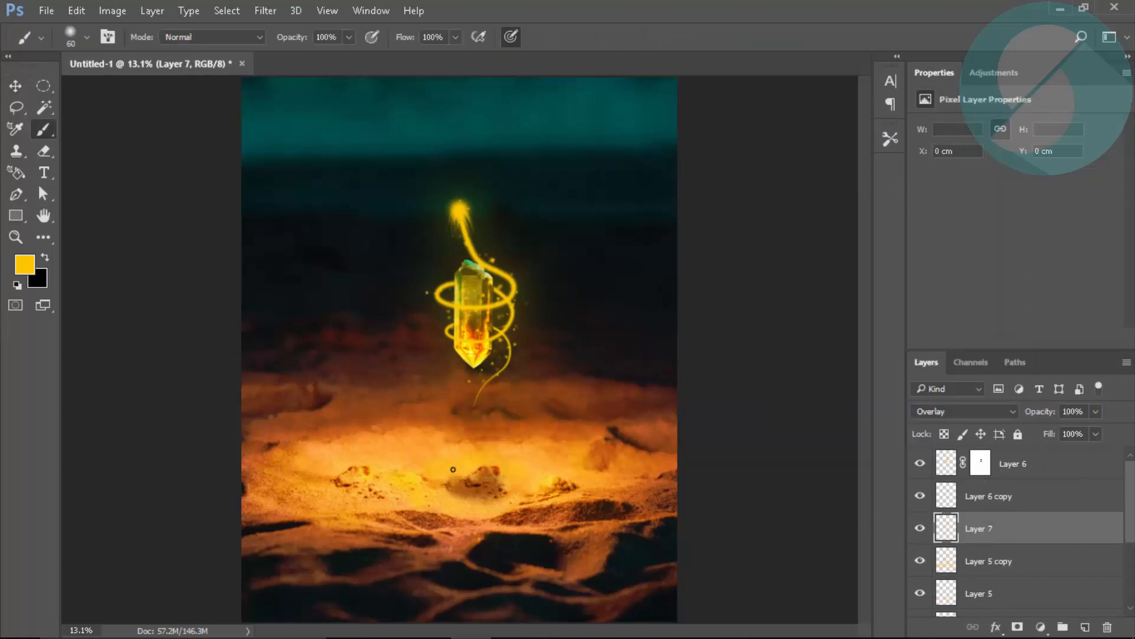
pyautogui.rightClick(475, 489)
pyautogui.click(607, 426)
pyautogui.click(429, 437)
pyautogui.click(476, 479)
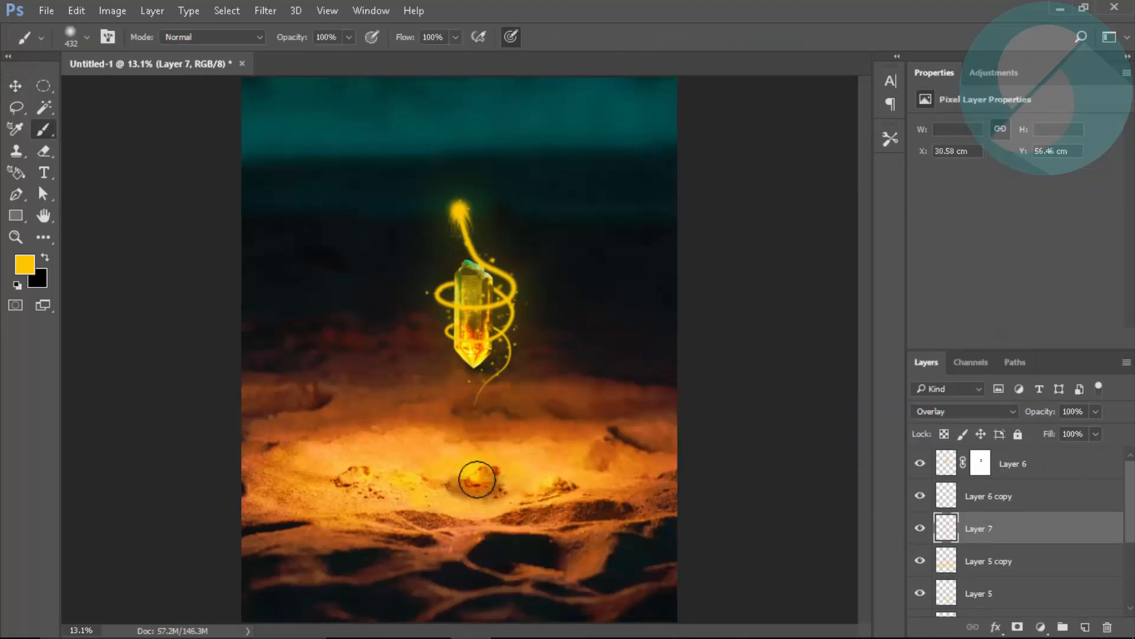
# Step: Stretch the yellow dab with Free Transform so the glow spans slightly beyond the full width of the sand
pyautogui.hotkey('ctrl', 't')
pyautogui.moveTo(518, 479); pyautogui.dragTo(700, 478)
pyautogui.moveTo(478, 440); pyautogui.dragTo(491, 355)
pyautogui.moveTo(526, 485); pyautogui.dragTo(509, 471)
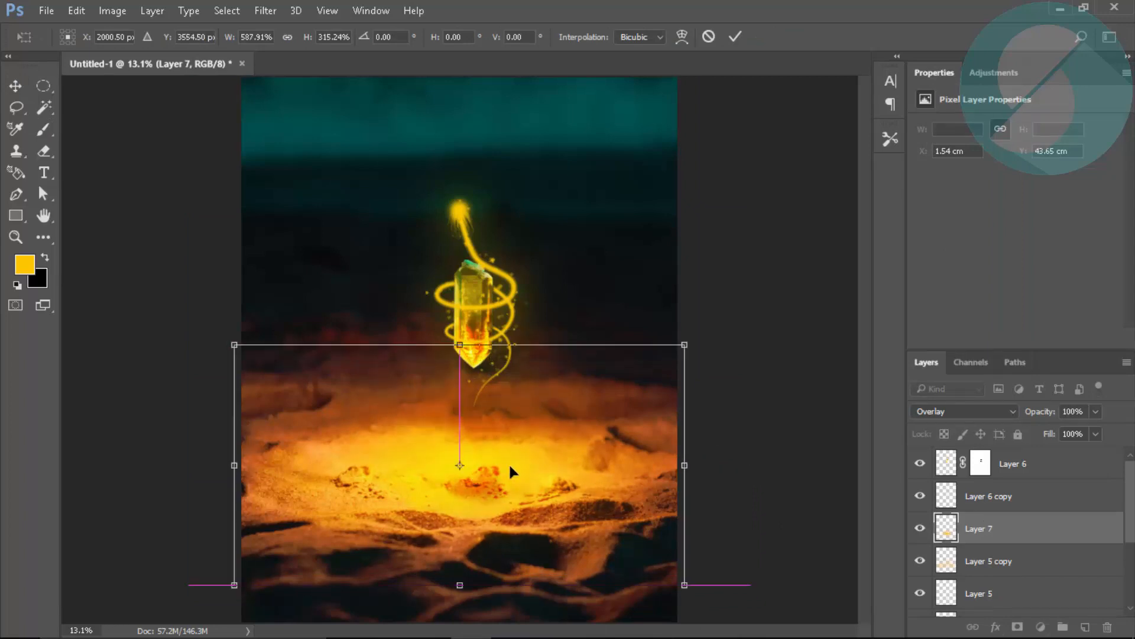
pyautogui.moveTo(685, 344); pyautogui.dragTo(733, 349)
pyautogui.moveTo(636, 448); pyautogui.dragTo(634, 454)
pyautogui.press('Return')
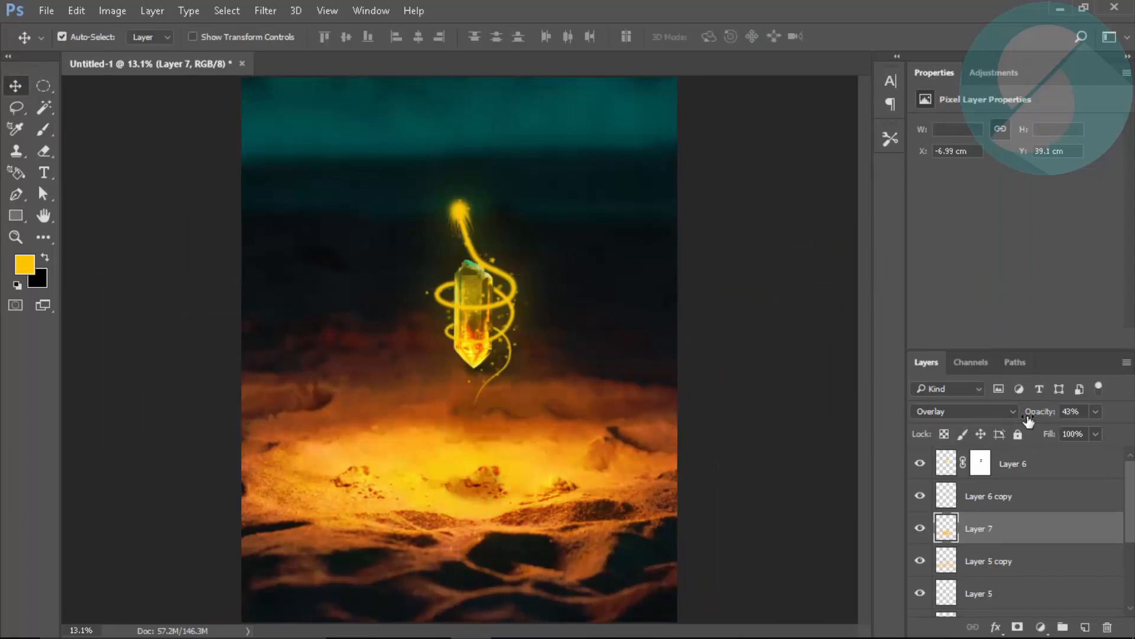
# Step: Set the new glow layer's opacity to 48% and shift the glow slightly right and up
pyautogui.moveTo(1047, 411); pyautogui.dragTo(1023, 412)
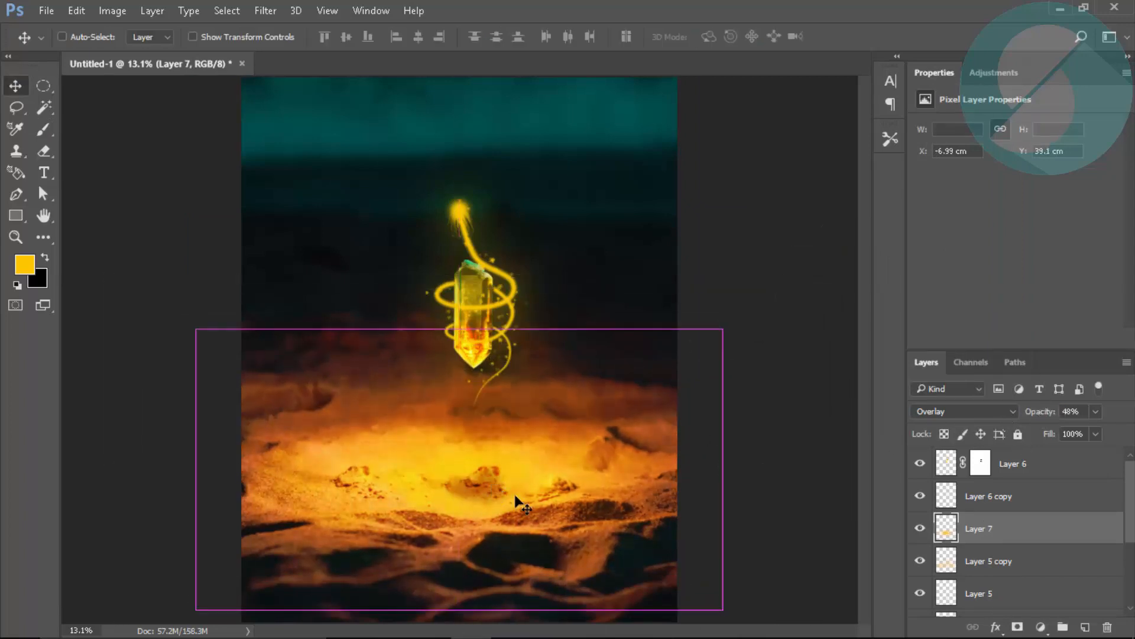
pyautogui.hotkey('ctrl', 't')
pyautogui.moveTo(514, 499); pyautogui.dragTo(533, 488)
pyautogui.press('Return')
# Step: Delete the Layer 4 layers beneath Layer 5
pyautogui.click(923, 559)
pyautogui.scroll(-3, 925, 561)
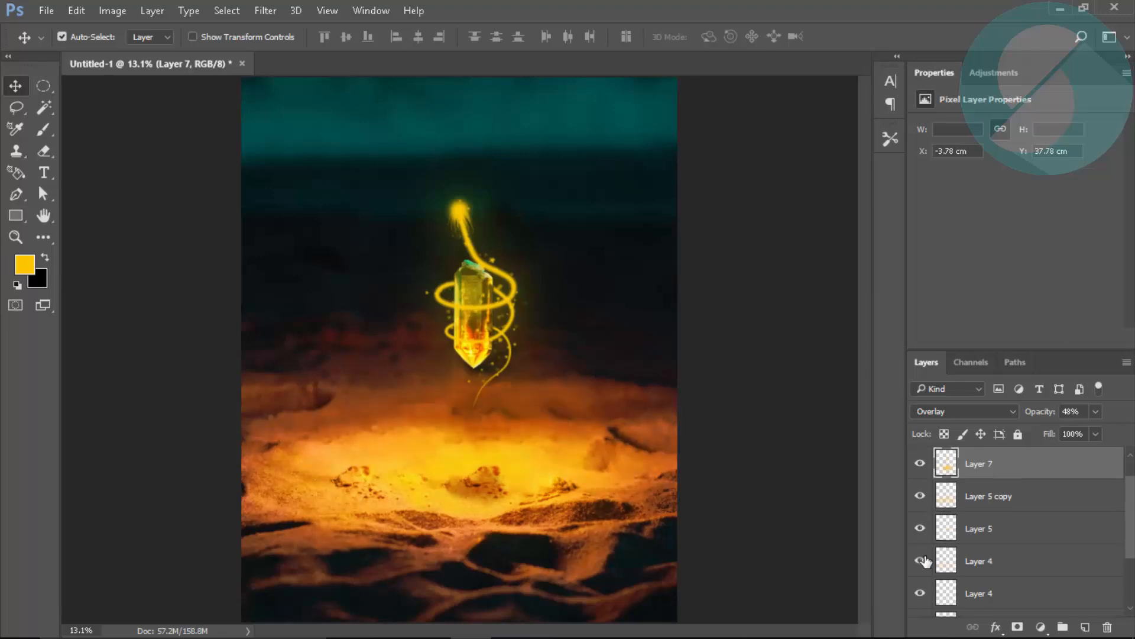
pyautogui.click(924, 536)
pyautogui.click(996, 531)
pyautogui.press('Delete')
# Step: Examine the layers' contents, bounds and visibility to find the one holding the crystal
pyautogui.scroll(3, 1013, 525)
pyautogui.click(1027, 465)
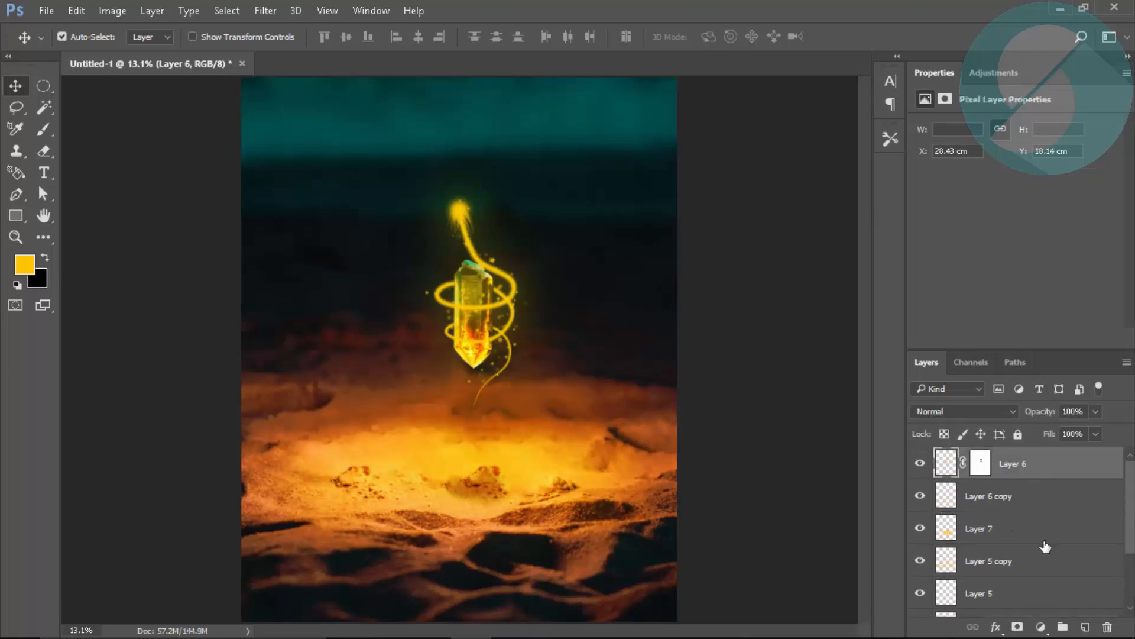
pyautogui.click(973, 496)
pyautogui.click(473, 371)
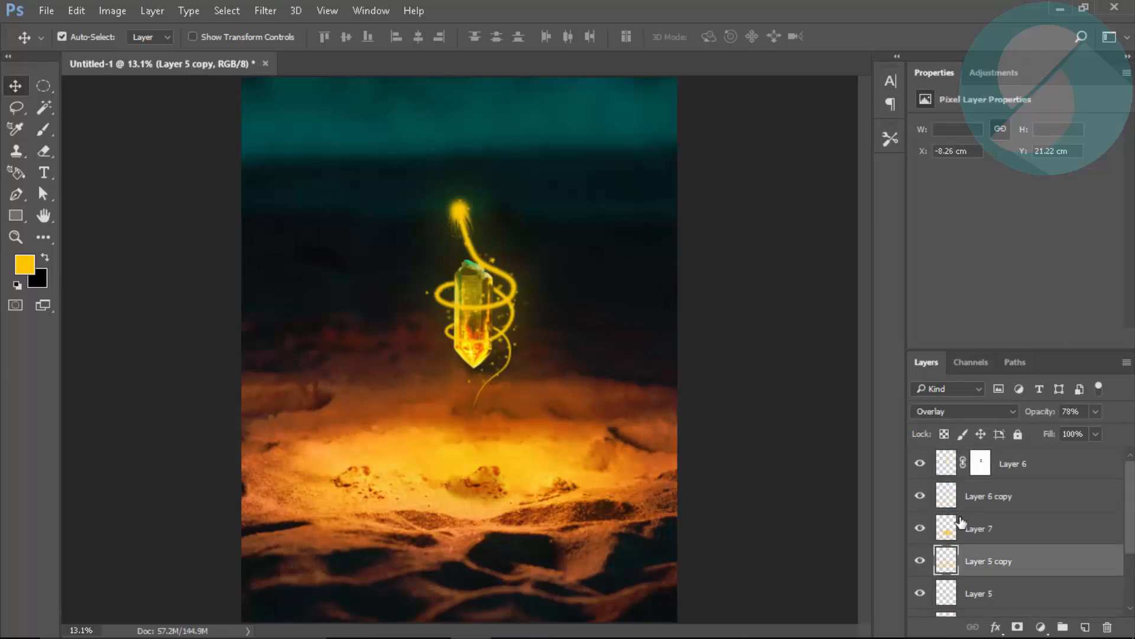
pyautogui.hotkey('ctrl', 't')
pyautogui.press('Escape')
pyautogui.scroll(-3, 946, 556)
pyautogui.click(921, 569)
pyautogui.click(921, 568)
pyautogui.hotkey('ctrl', 't')
pyautogui.press('Escape')
pyautogui.click(990, 564)
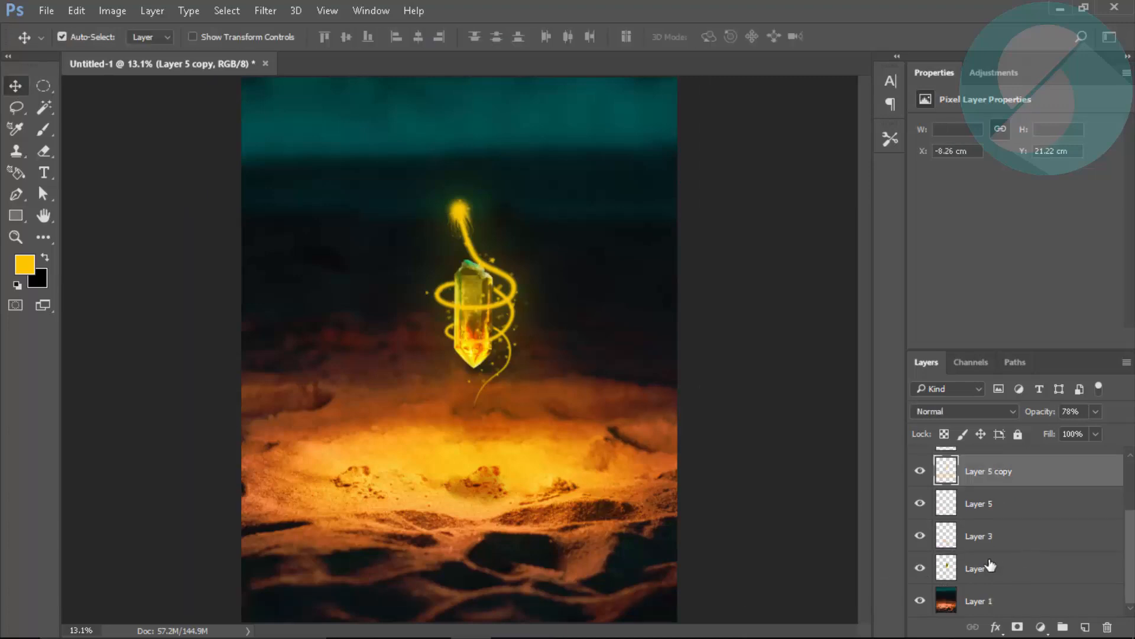
pyautogui.hotkey('ctrl', 't')
pyautogui.press('Escape')
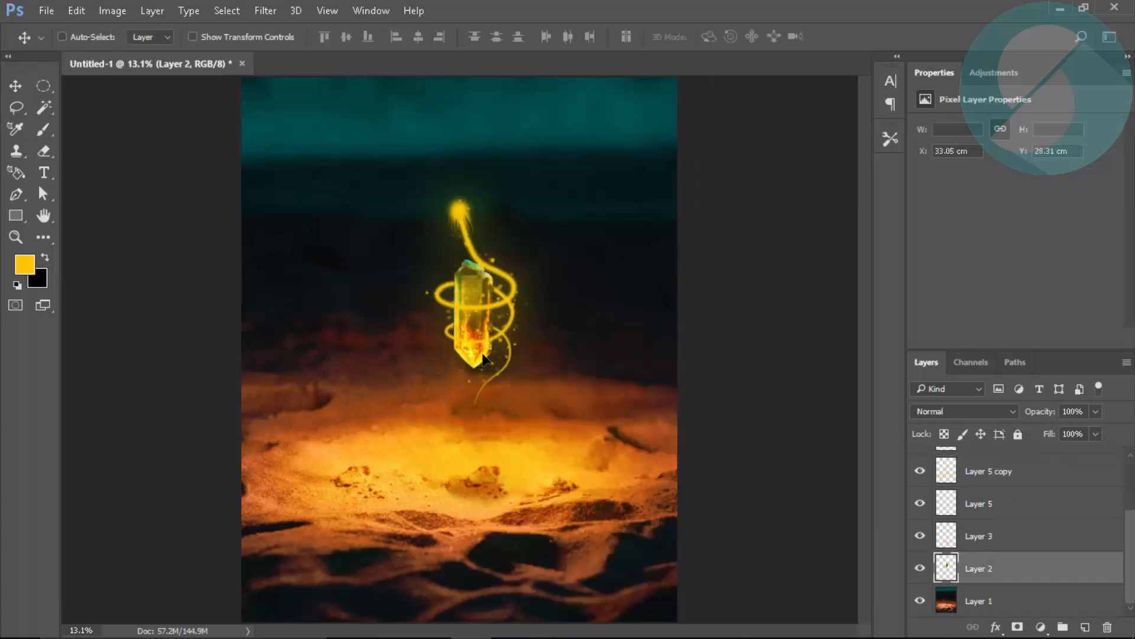
# Step: Apply a Perspective transform to the crystal on Layer 2, slightly widening its lower end
pyautogui.hotkey('ctrl', 't')
pyautogui.rightClick(482, 355)
pyautogui.click(523, 462)
pyautogui.moveTo(495, 370); pyautogui.dragTo(499, 369)
pyautogui.click(735, 36)
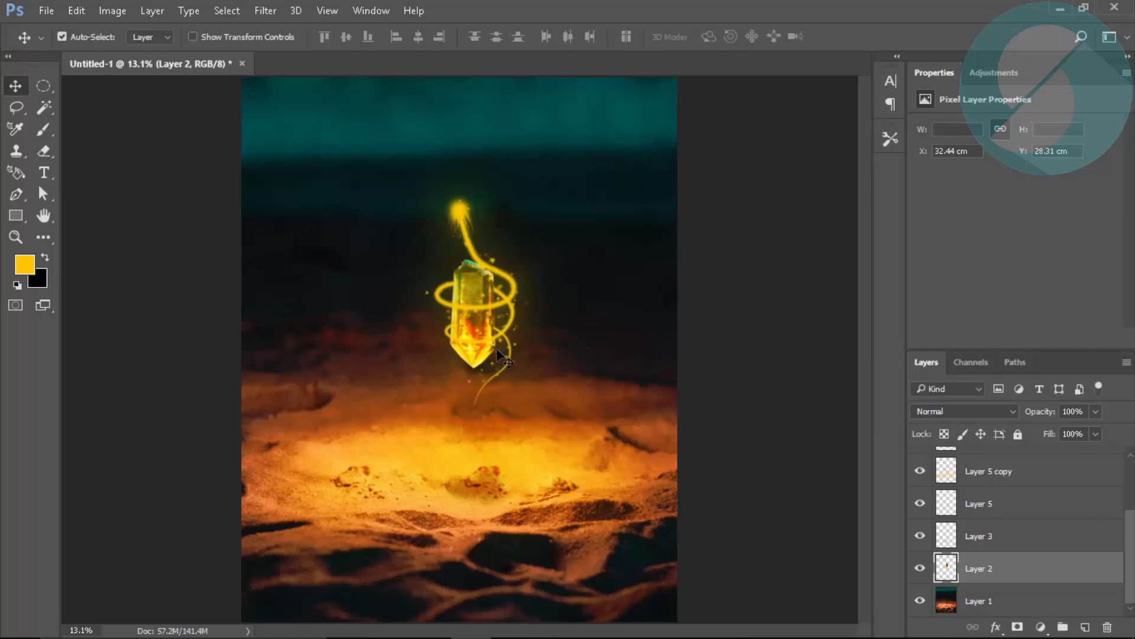
# Step: Add a new layer above the spiral, stamp all visible layers into it, and check it by toggling its visibility
pyautogui.press('z')
pyautogui.press('v')
pyautogui.scroll(3, 1007, 534)
pyautogui.click(1023, 464)
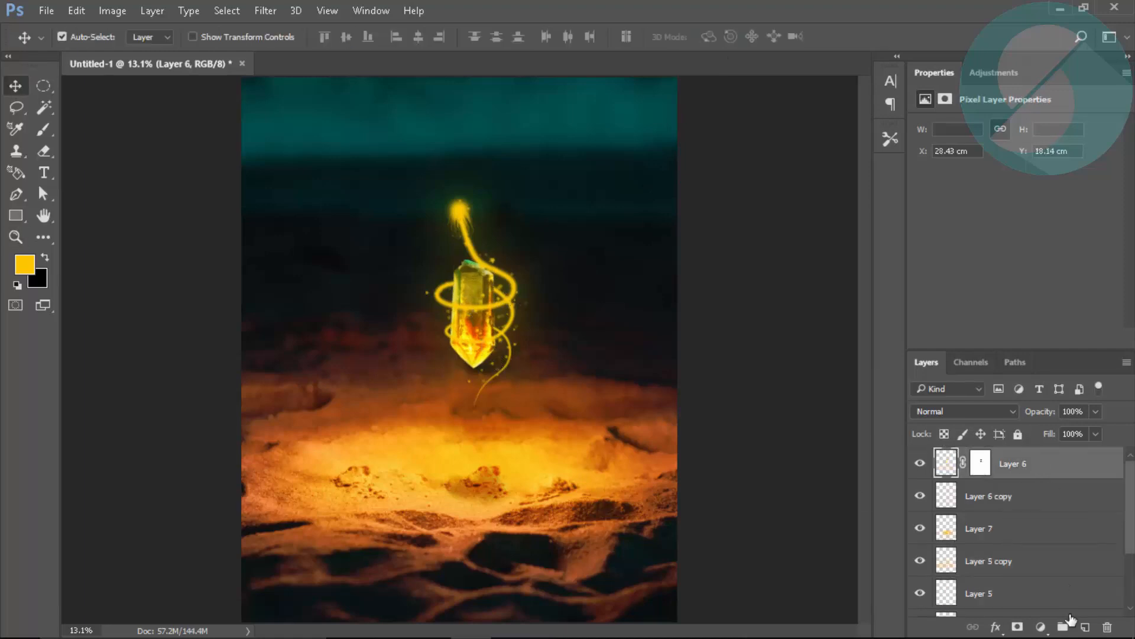
pyautogui.click(1085, 626)
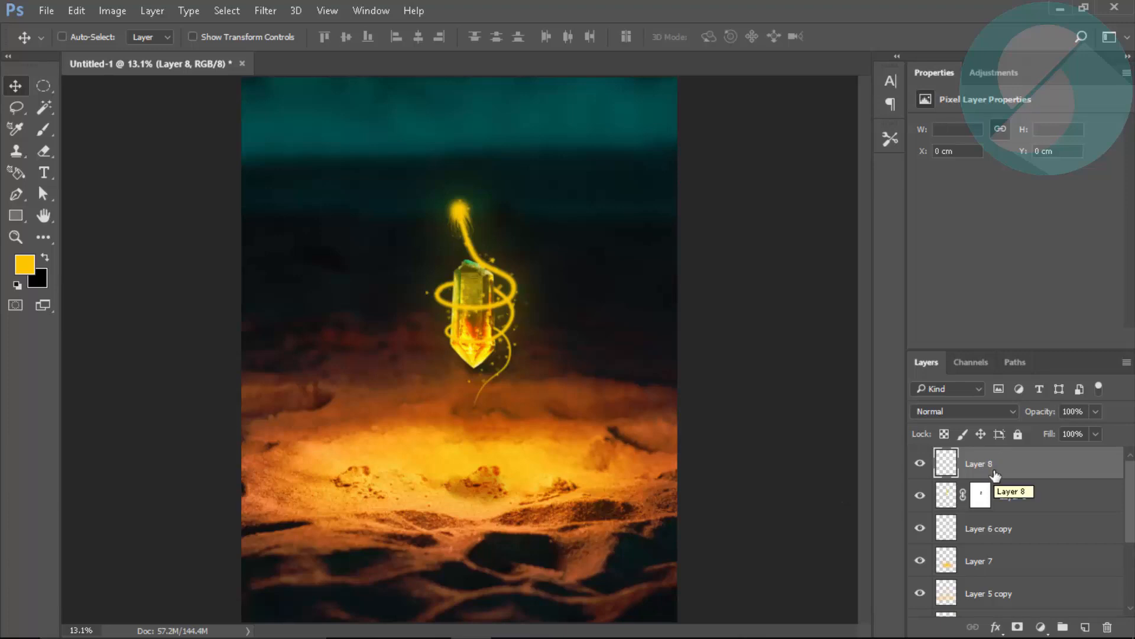
pyautogui.hotkey('ctrl', 'shift', 'alt', 'e')
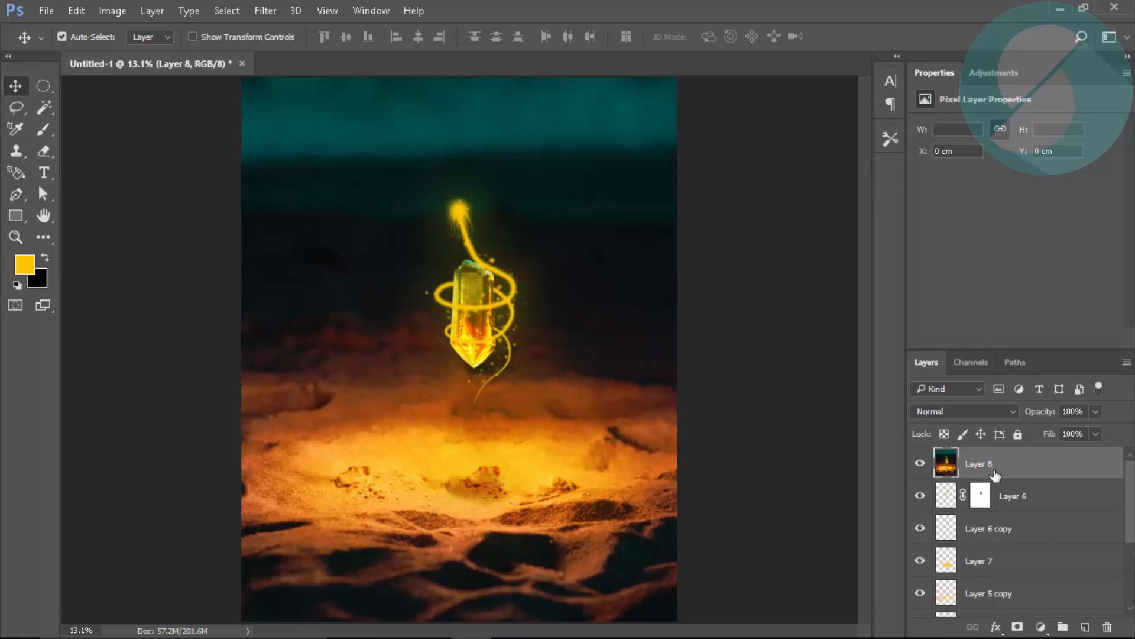
pyautogui.click(920, 465)
pyautogui.click(921, 464)
# Step: Open the Camera Raw Filter on the merged layer and set Temperature to +12 and Tint to -9
pyautogui.click(266, 10)
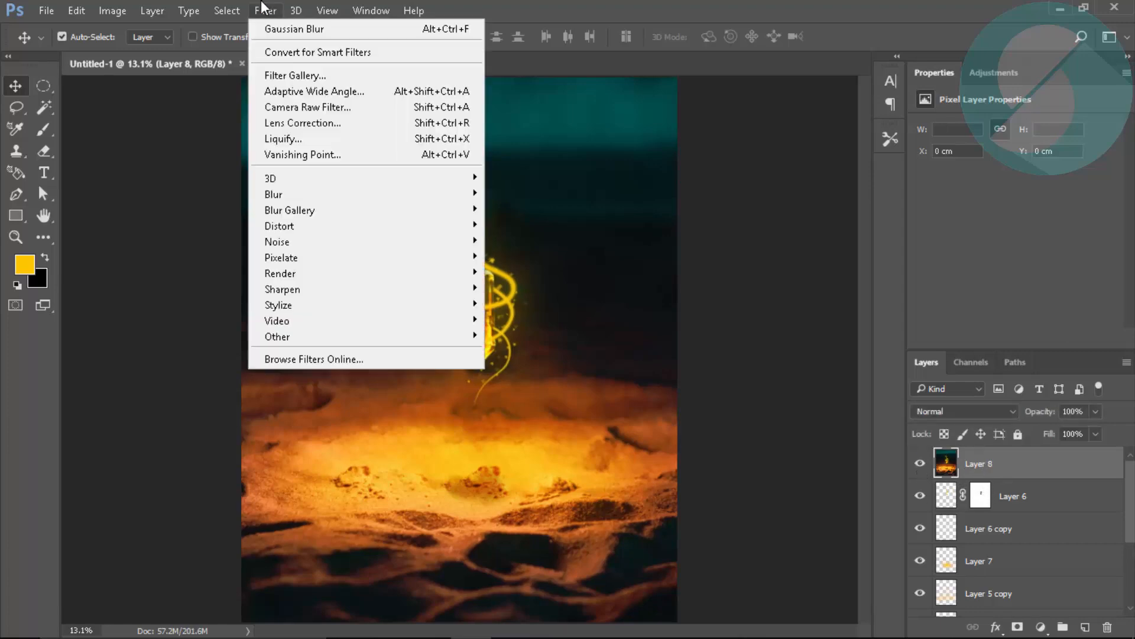
pyautogui.click(299, 107)
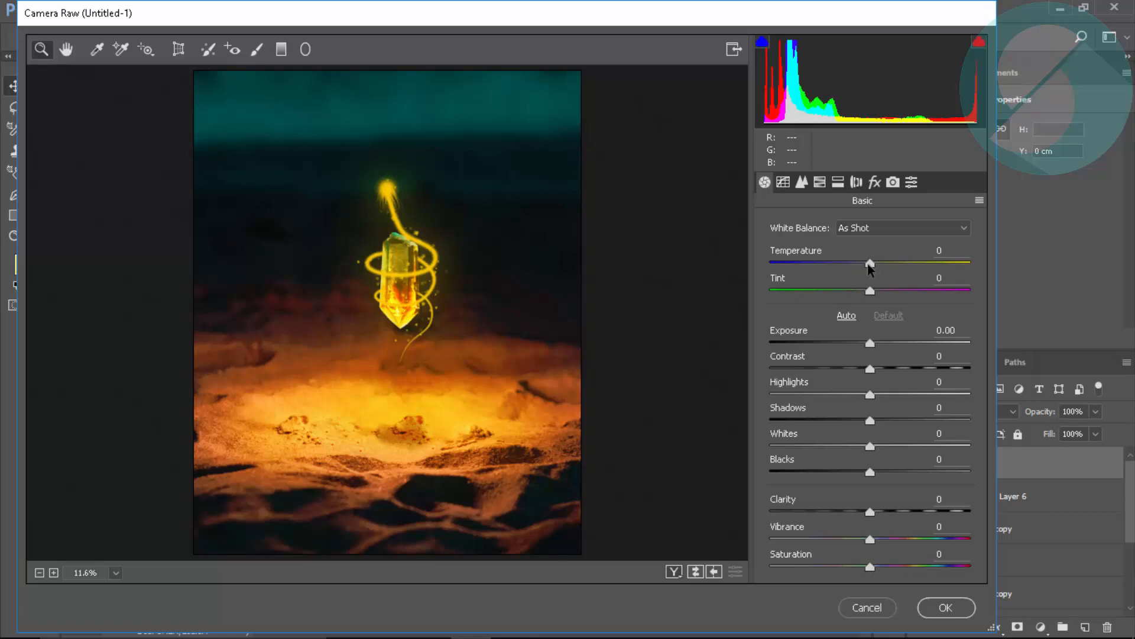
pyautogui.moveTo(870, 265); pyautogui.dragTo(855, 290)
# Step: Set Exposure to -0.10, Contrast to +10 and Highlights to +10
pyautogui.moveTo(870, 343); pyautogui.dragTo(866, 342)
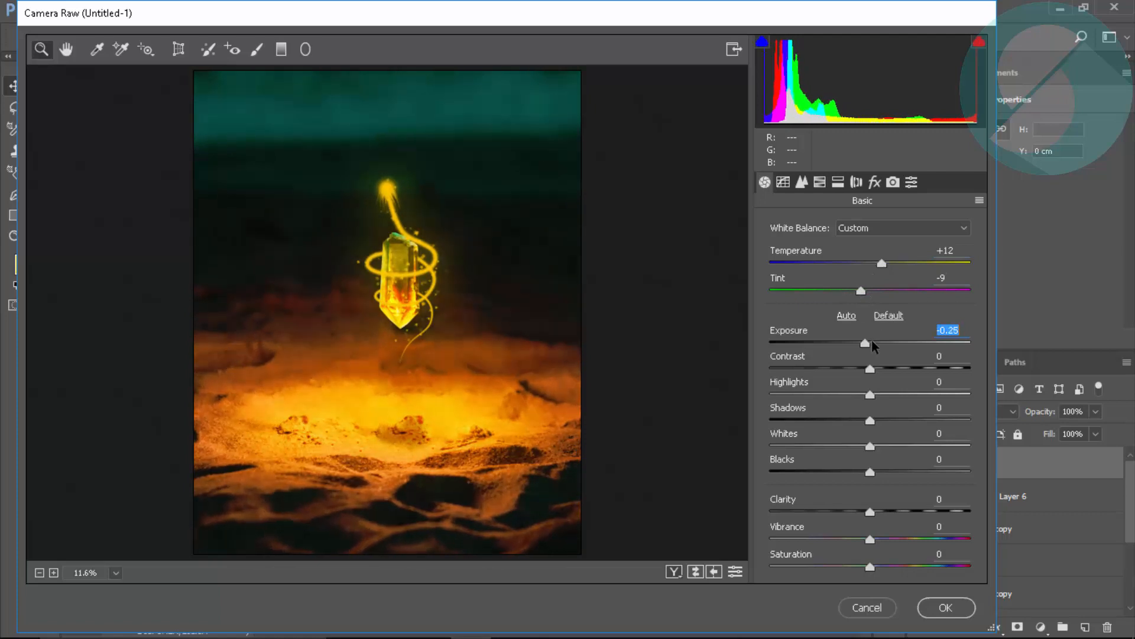
pyautogui.click(967, 330)
pyautogui.press('BackSpace')
pyautogui.write('10')
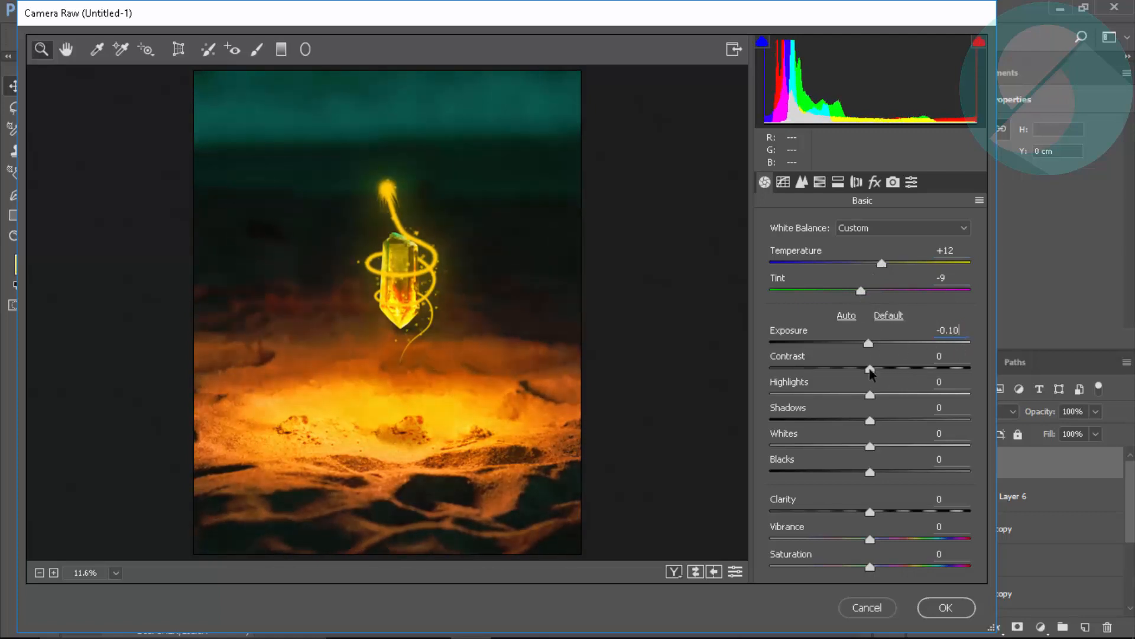
pyautogui.moveTo(870, 371); pyautogui.dragTo(884, 369)
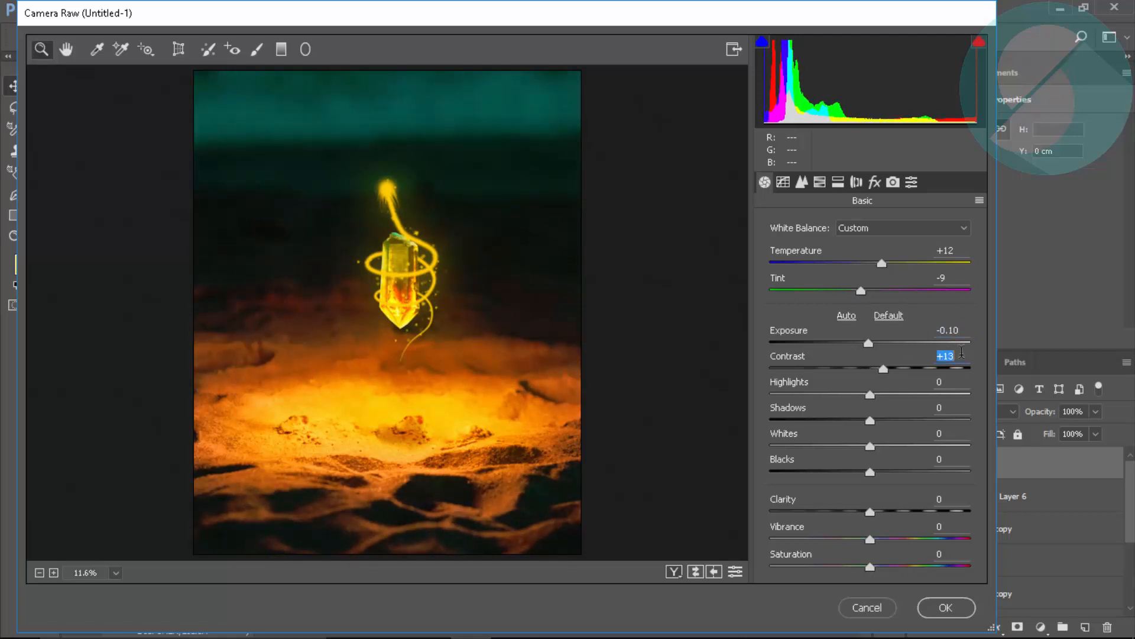
pyautogui.write('10')
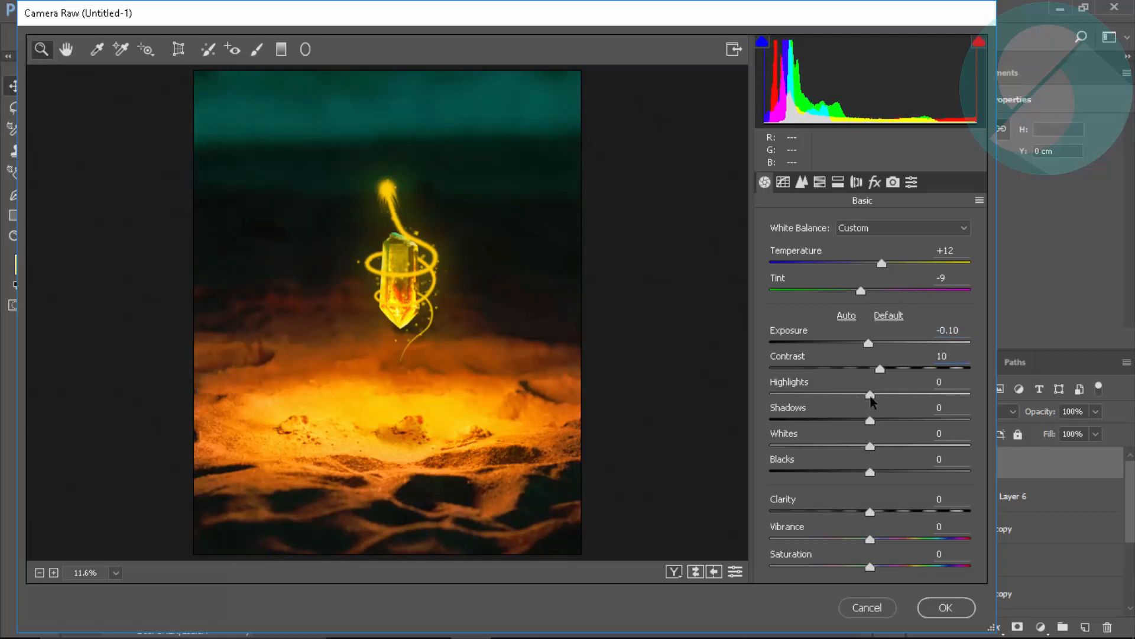
pyautogui.moveTo(870, 400); pyautogui.dragTo(881, 400)
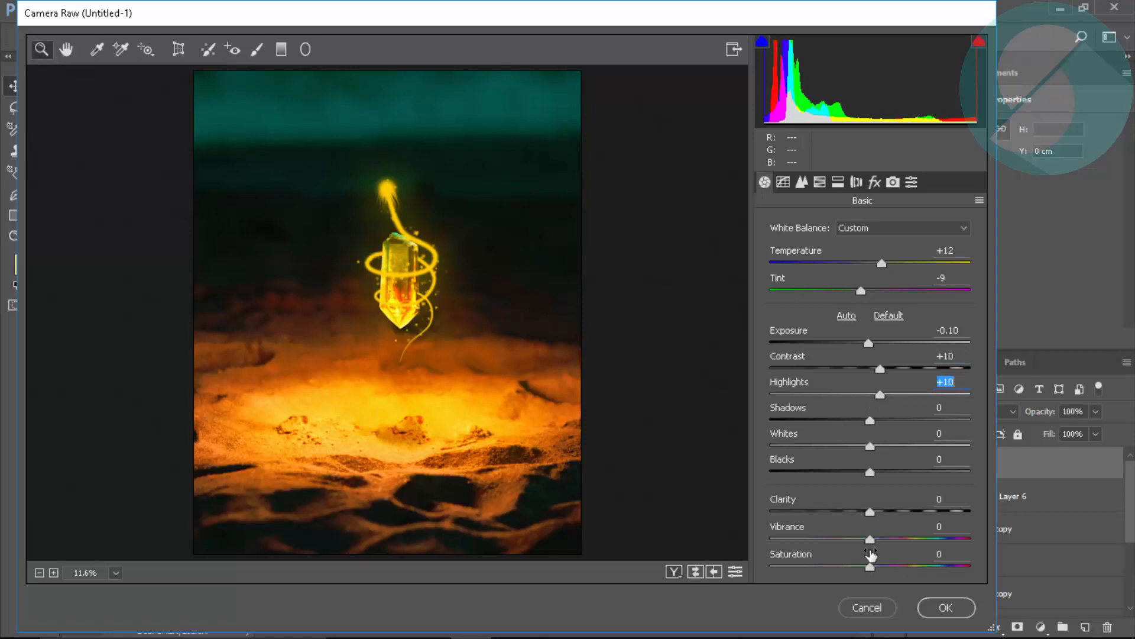
# Step: Set Saturation and Clarity to +10, Exposure to -0.25 and Contrast to +13, and raise the Whites
pyautogui.moveTo(869, 567); pyautogui.dragTo(891, 568)
pyautogui.write('10')
pyautogui.moveTo(875, 512); pyautogui.dragTo(905, 513)
pyautogui.write('10')
pyautogui.moveTo(868, 343); pyautogui.dragTo(889, 369)
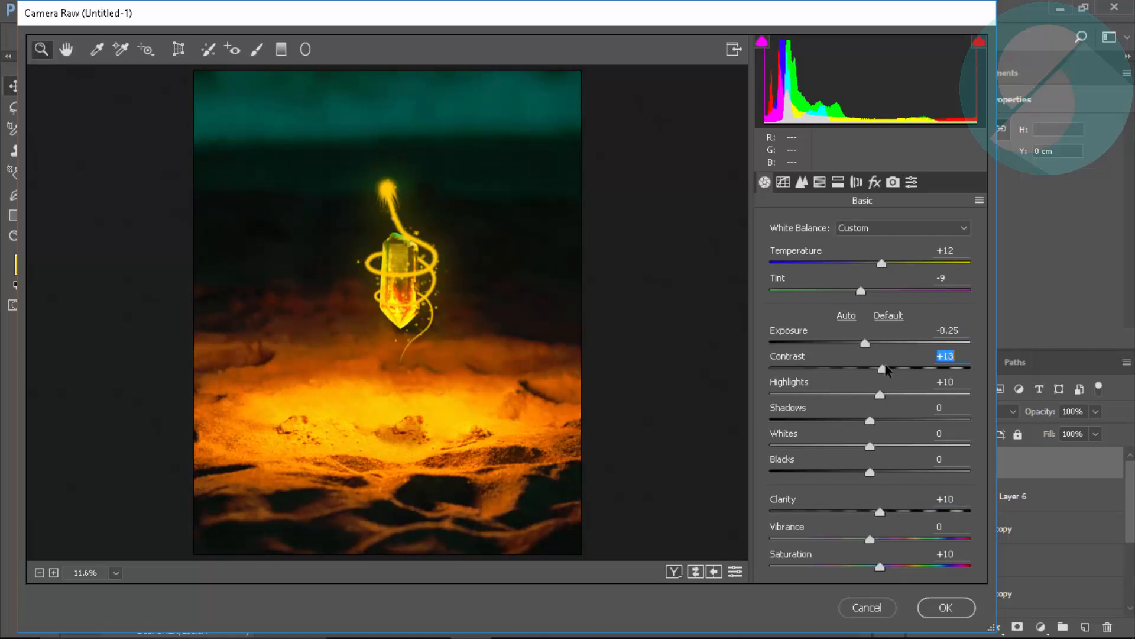
pyautogui.moveTo(869, 446); pyautogui.dragTo(889, 450)
# Step: Shape the RGB point tone curve with a point at input 175, output 172, a lowered white endpoint and an adjusted shadow point
pyautogui.click(802, 183)
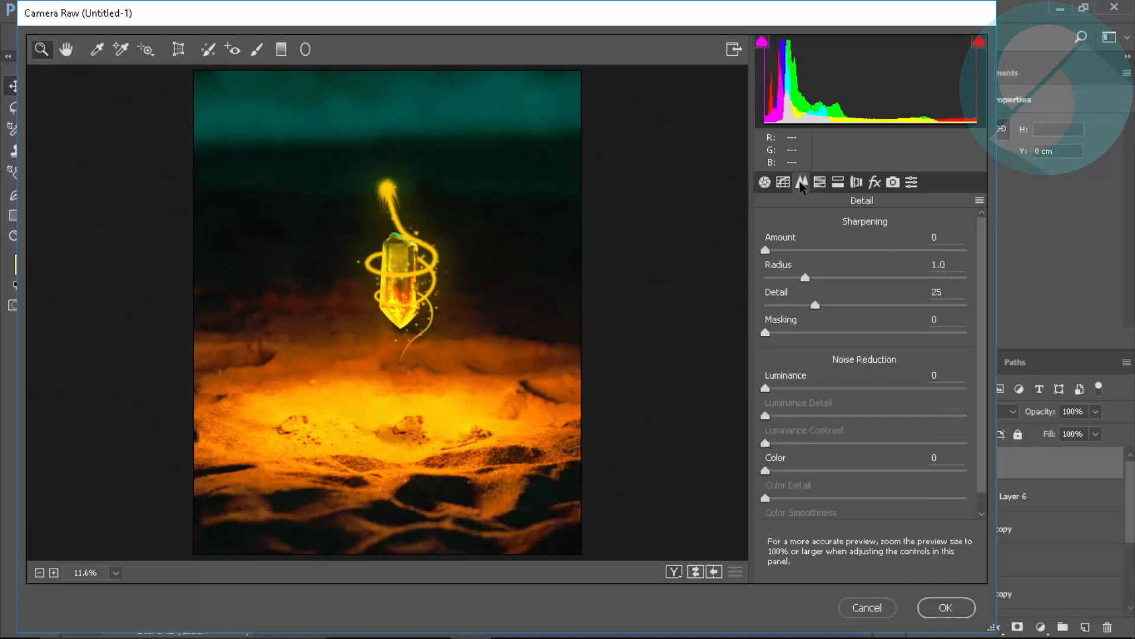
pyautogui.click(787, 183)
pyautogui.click(822, 183)
pyautogui.click(822, 183)
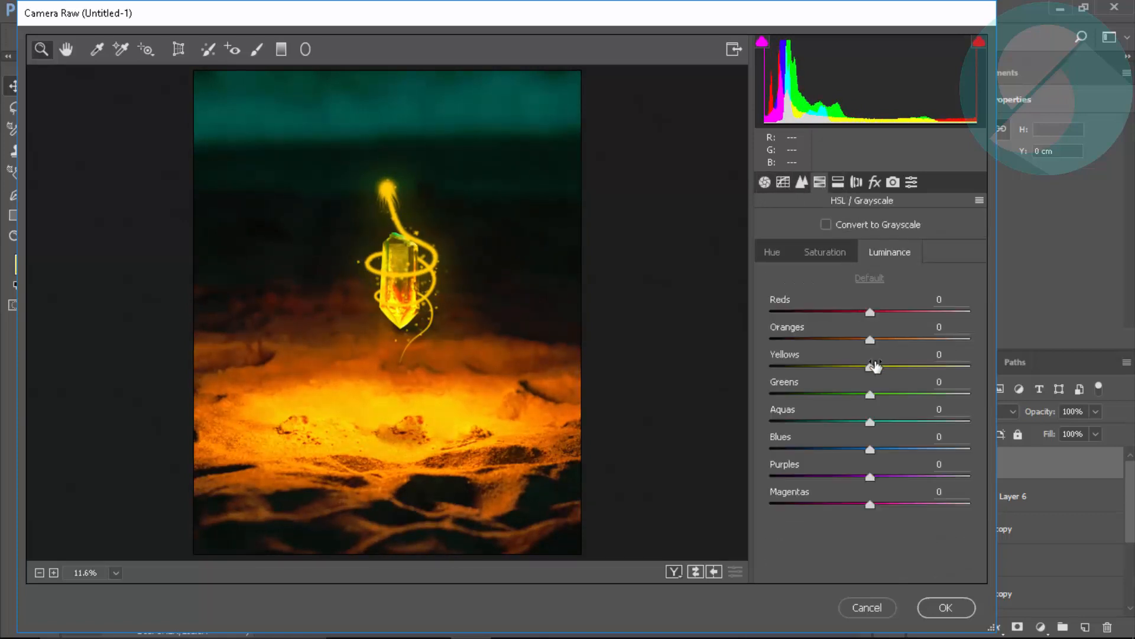
pyautogui.click(783, 182)
pyautogui.moveTo(911, 367); pyautogui.dragTo(909, 371)
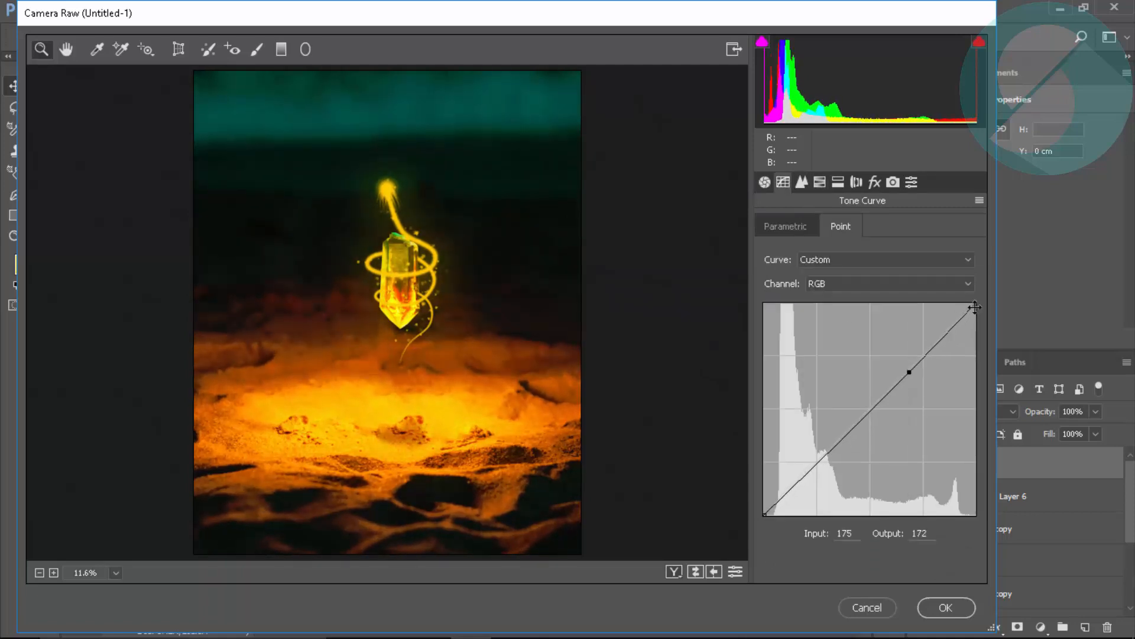
pyautogui.moveTo(975, 304)
pyautogui.mouseDown()
pyautogui.moveTo(975, 329)
pyautogui.moveTo(976, 295)
pyautogui.moveTo(975, 314)
pyautogui.mouseUp()
pyautogui.moveTo(839, 440); pyautogui.dragTo(845, 435)
# Step: Apply the Camera Raw adjustments and compare the image with the graded layer hidden and shown
pyautogui.click(873, 182)
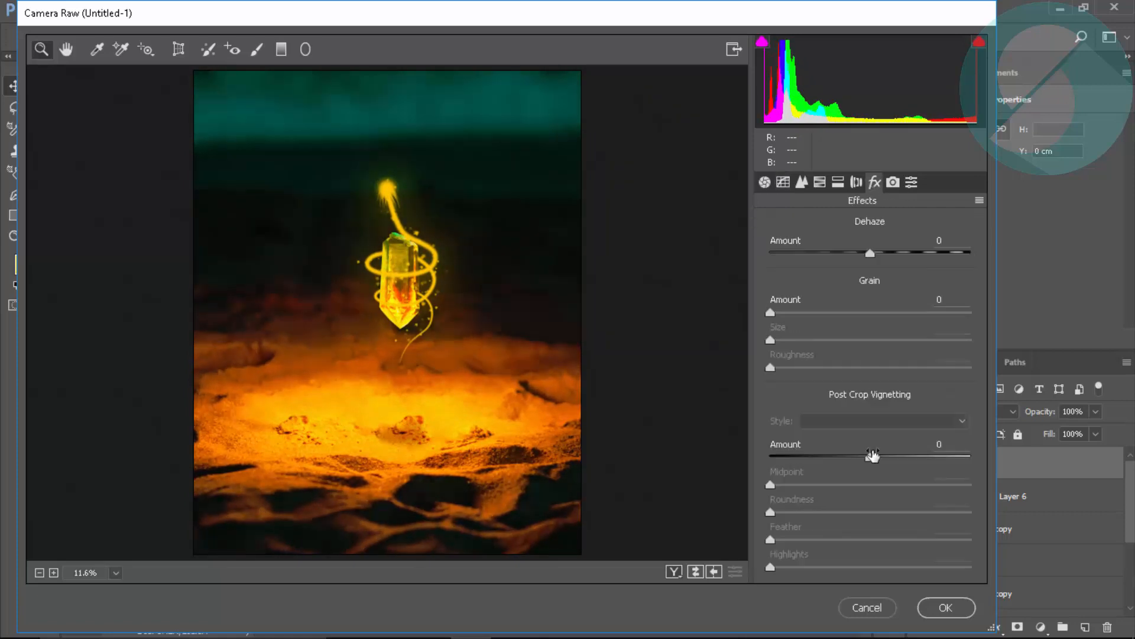
pyautogui.click(973, 612)
pyautogui.click(920, 464)
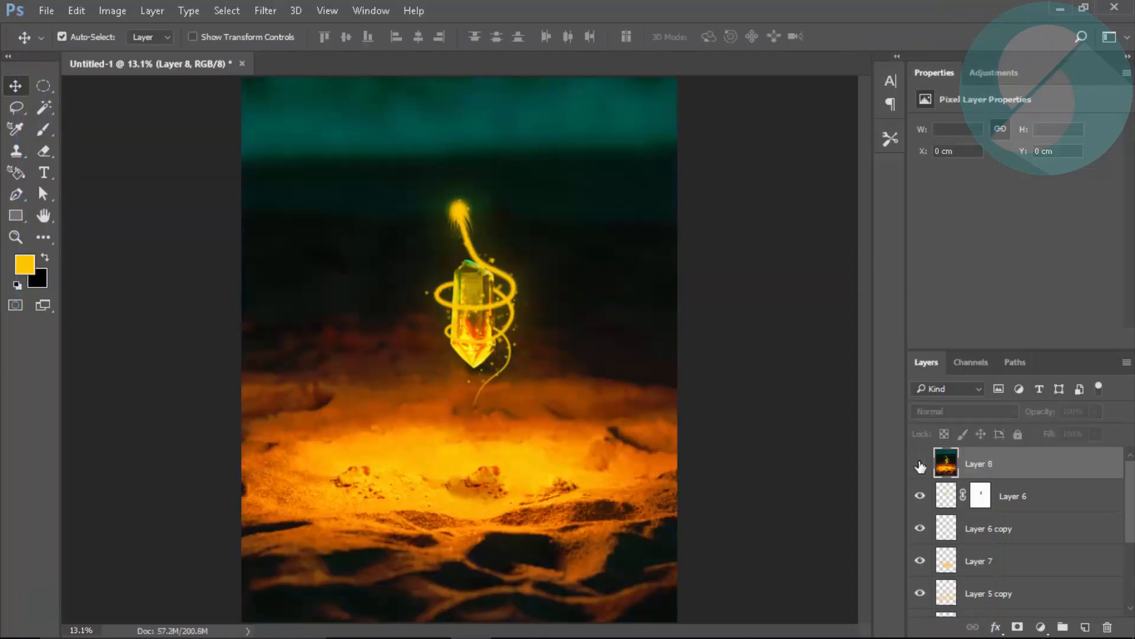
pyautogui.click(920, 465)
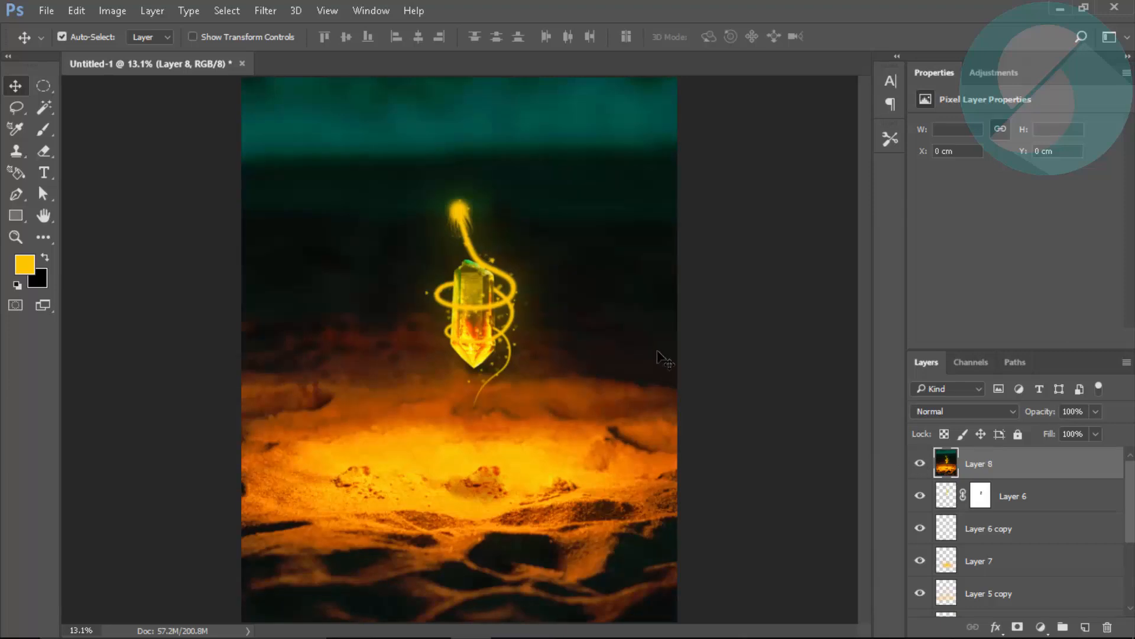